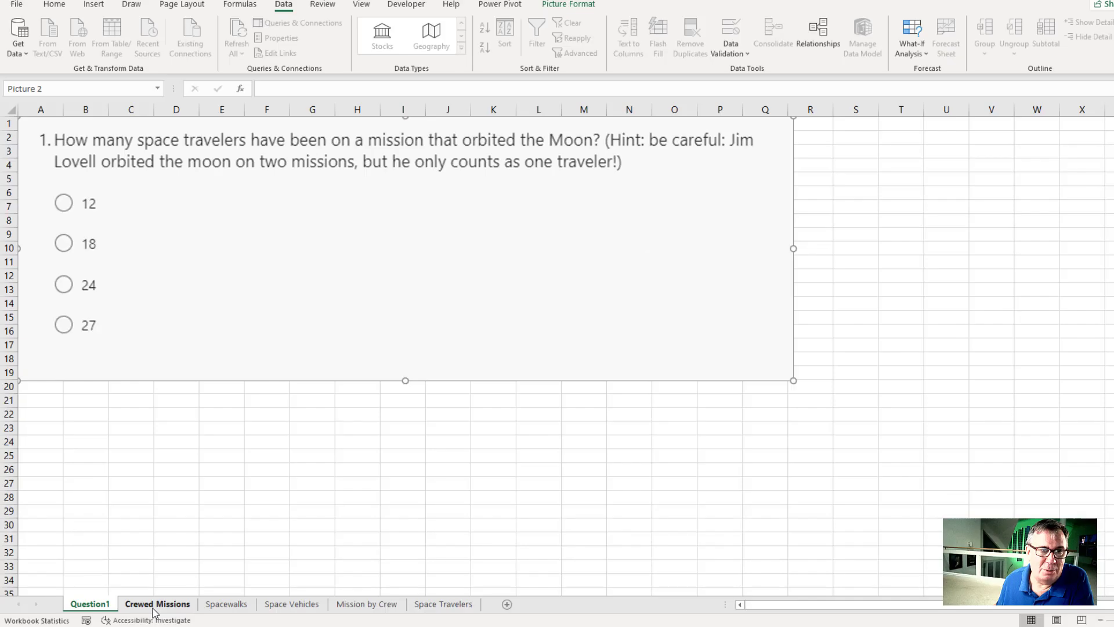
Turn on filtering for the missions table on the Crewed Missions sheet.
left_click(157, 604)
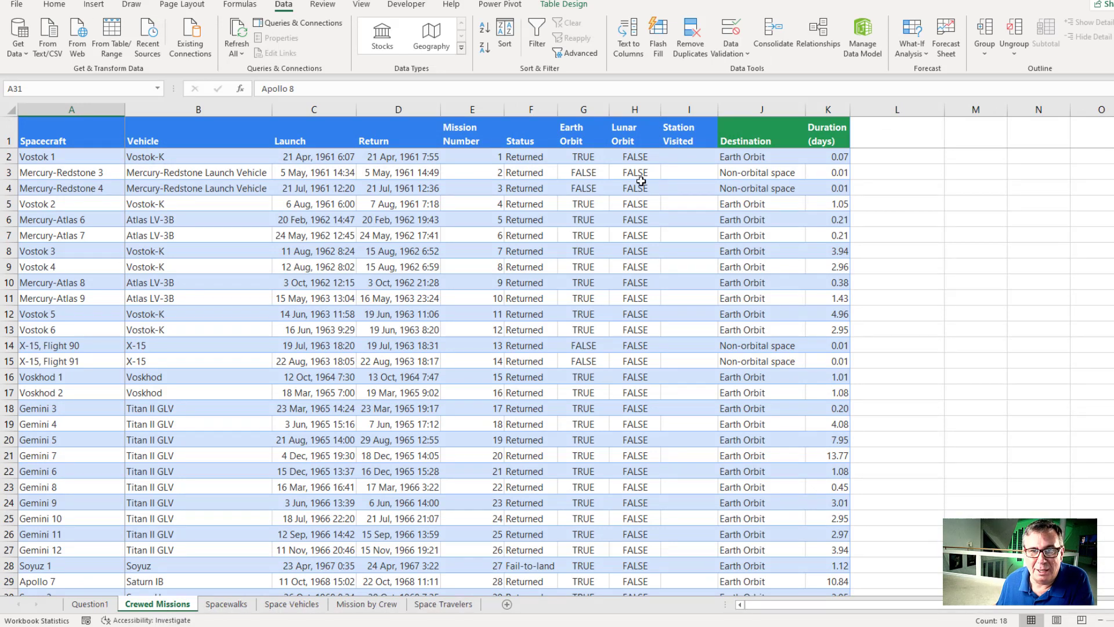
left_click(639, 156)
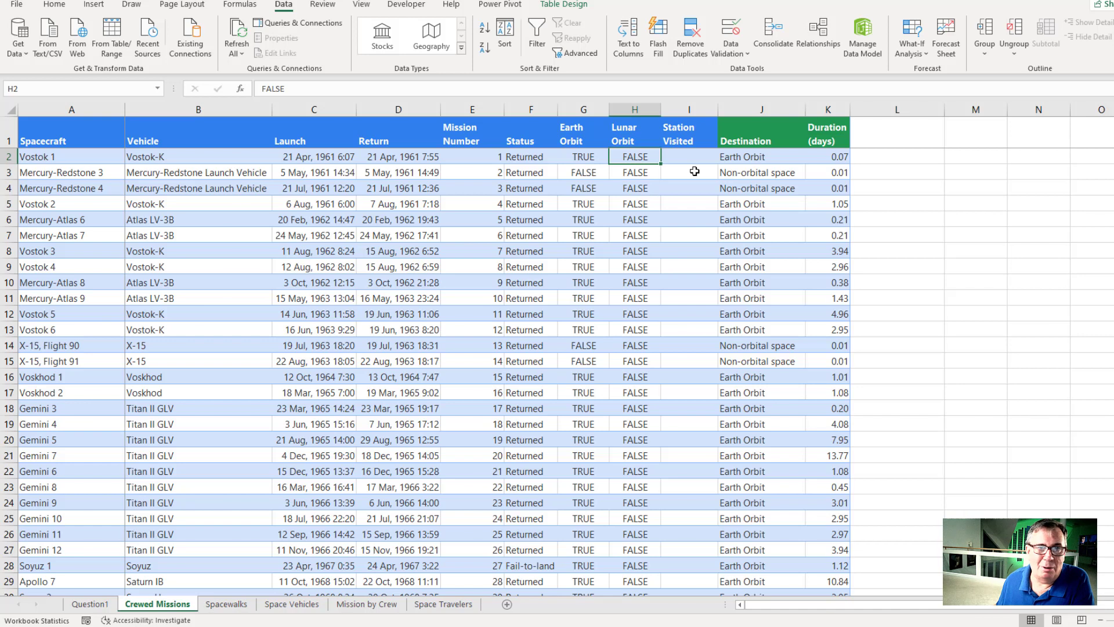
left_click(538, 35)
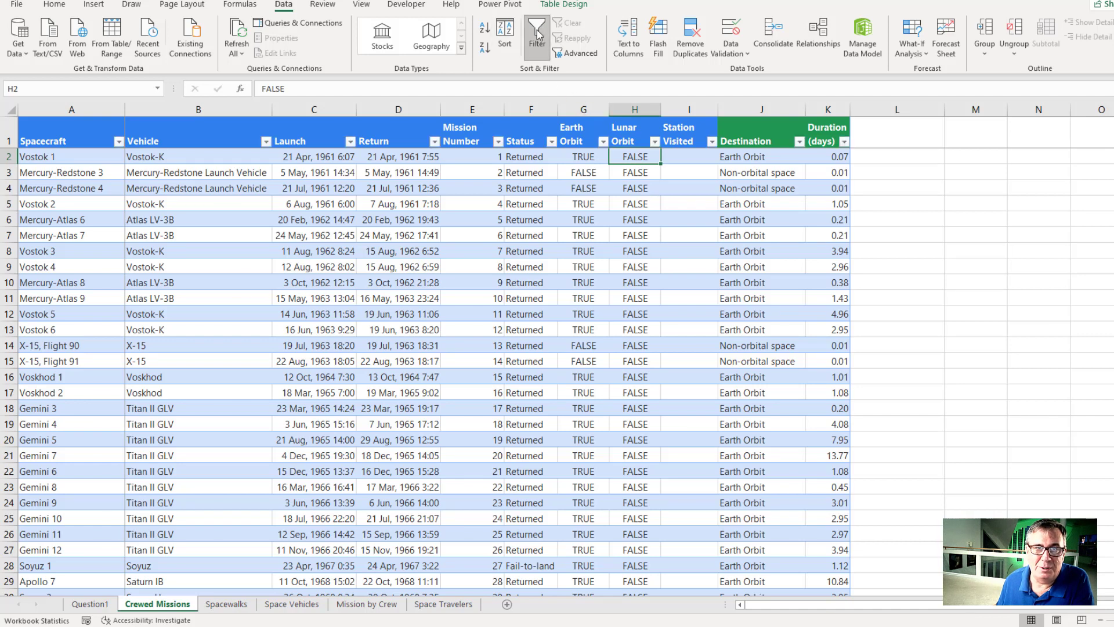
Filter Lunar Orbit to exclude FALSE and select the lunar missions' spacecraft names.
left_click(655, 141)
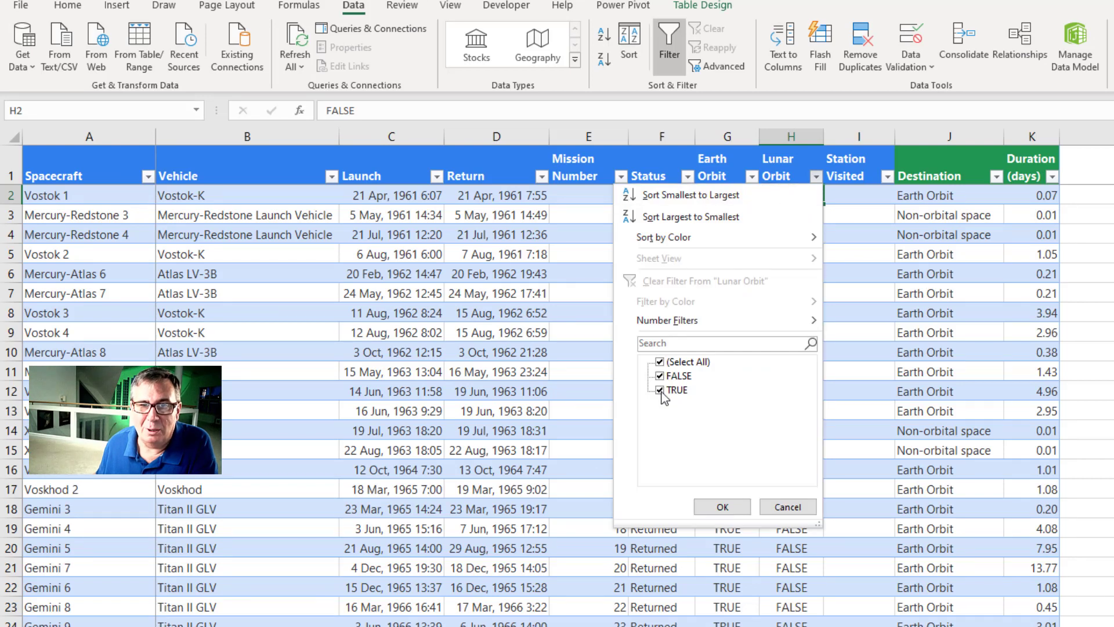
left_click(660, 376)
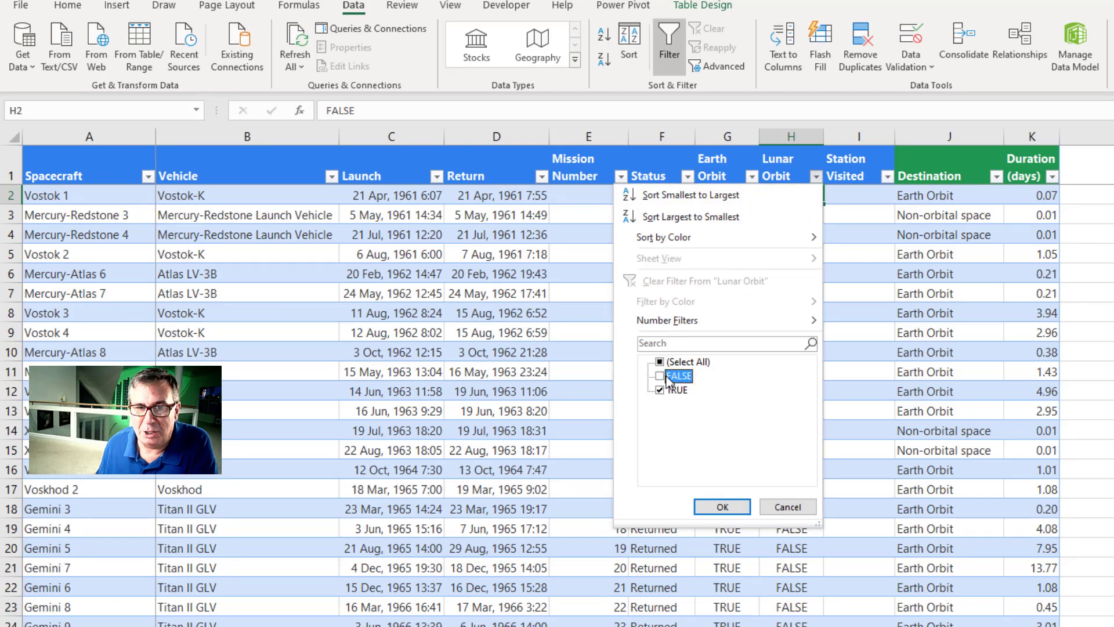
left_click(720, 505)
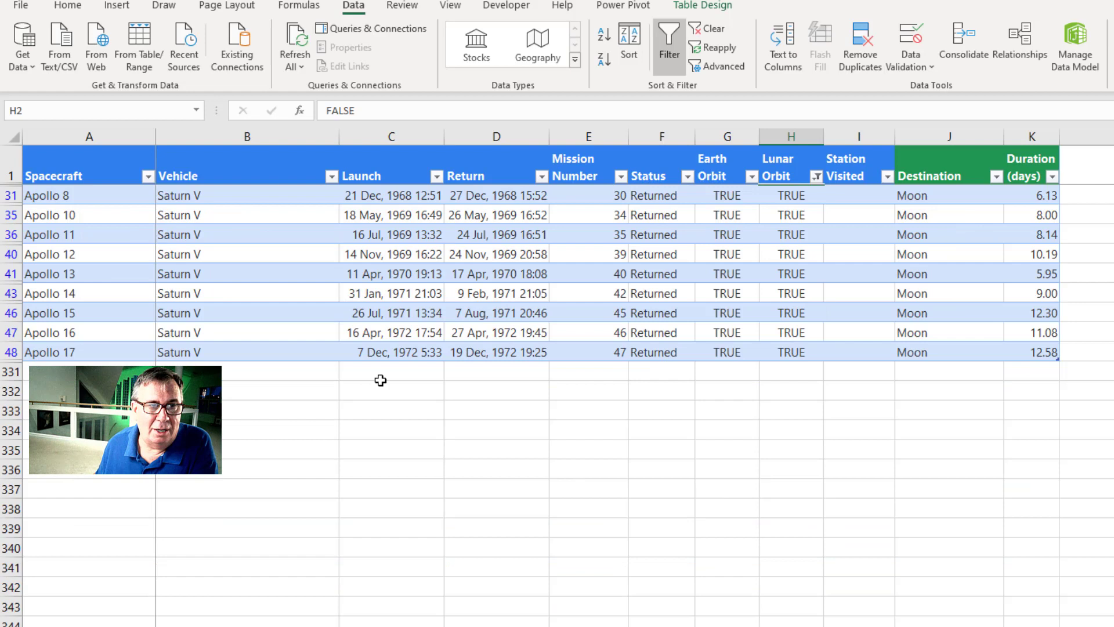
left_click(79, 196)
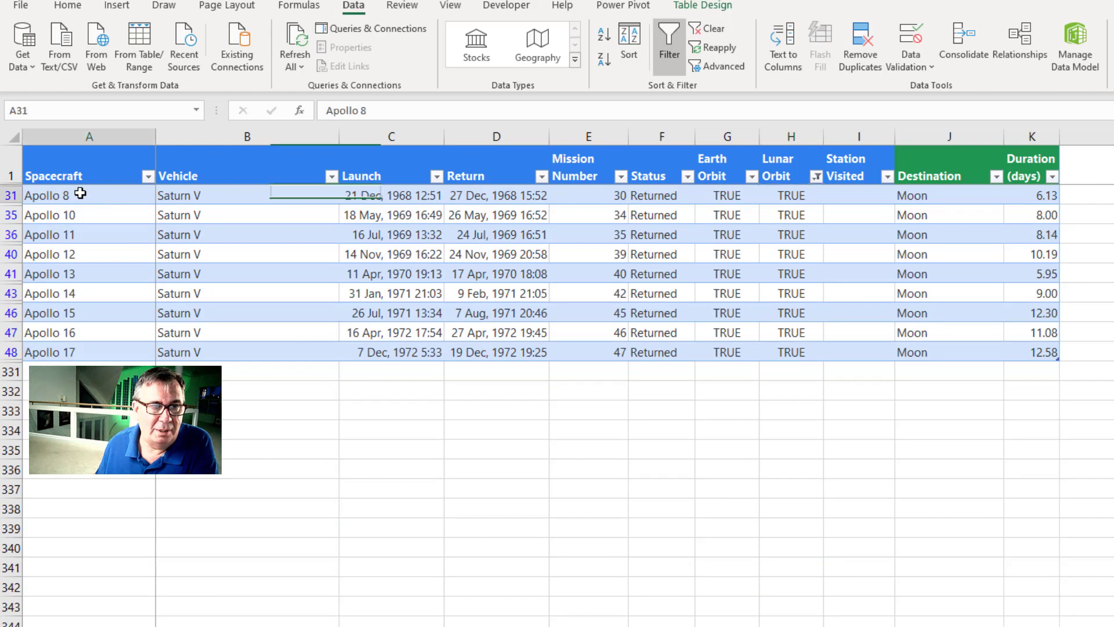
left_click_drag(77, 202, 67, 354)
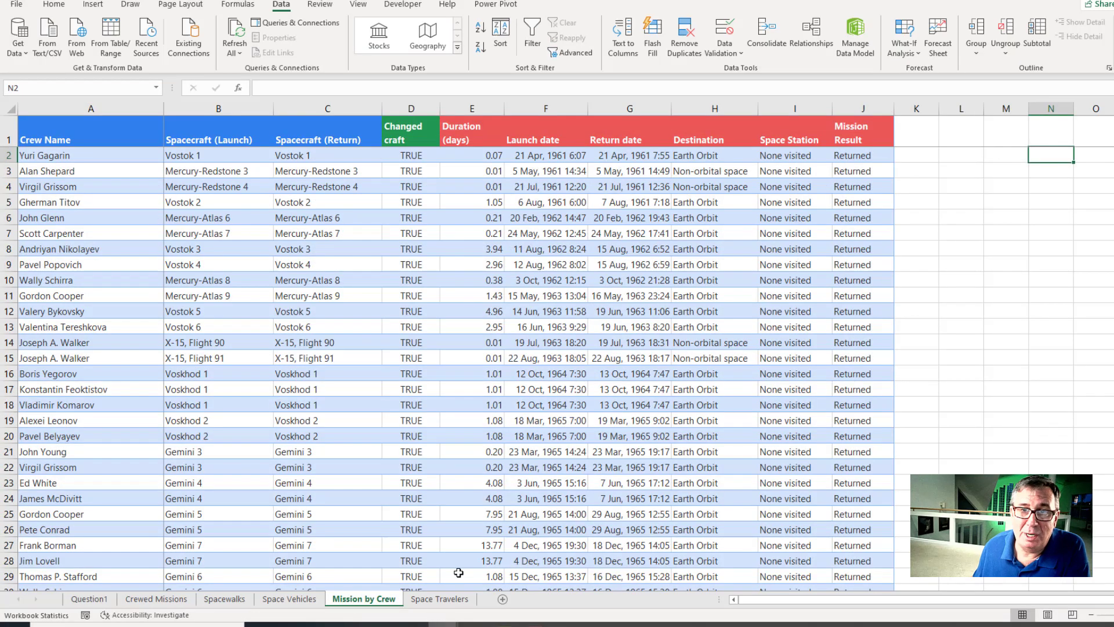
Filter the crew table's Destination to Moon only, then select the 27 visible crew names.
left_click(709, 155)
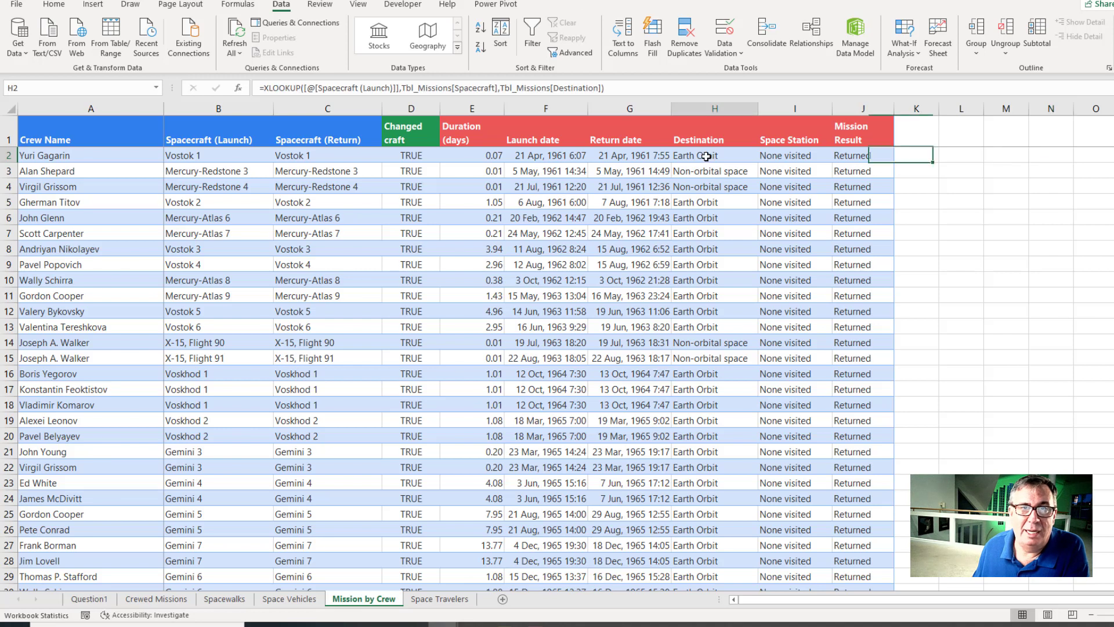
left_click(532, 35)
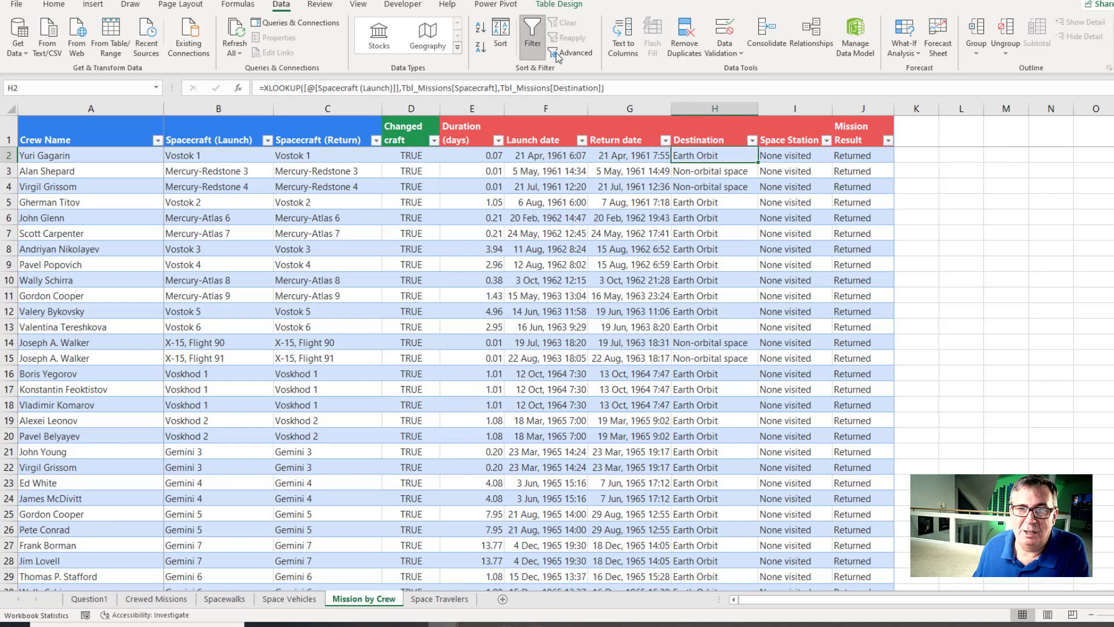
left_click(752, 140)
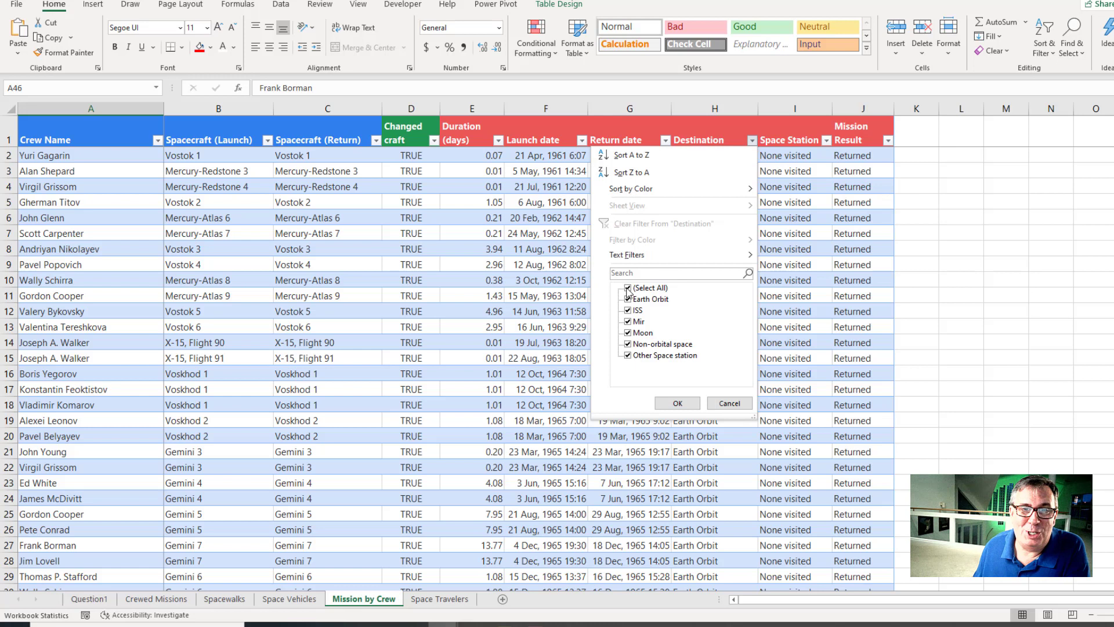
left_click(627, 287)
left_click(628, 288)
left_click(673, 403)
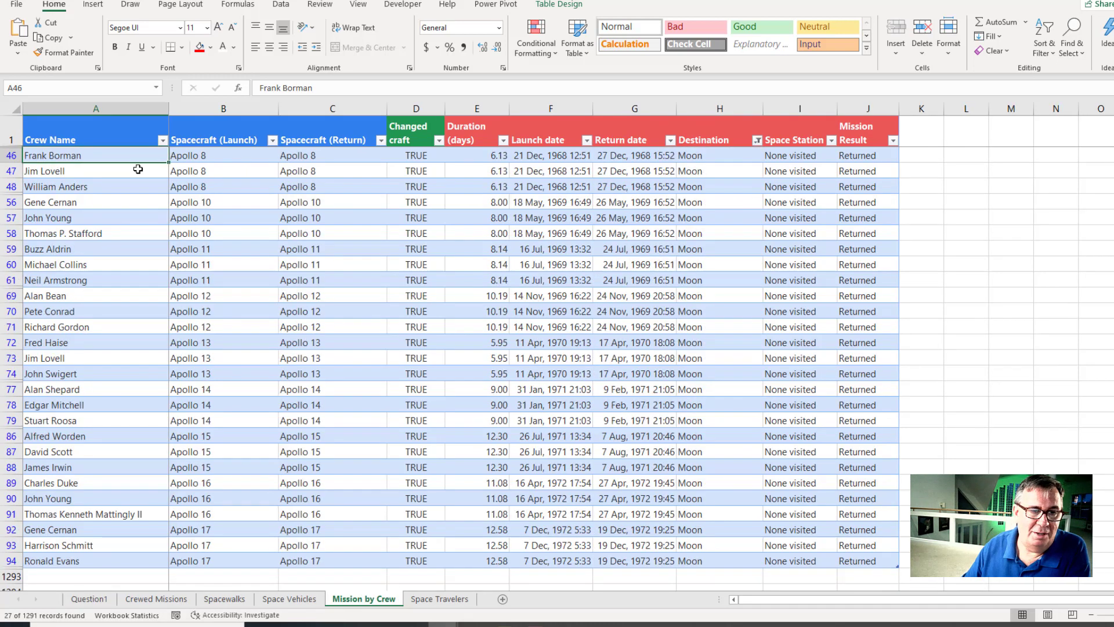
key("ctrl+shift+Down")
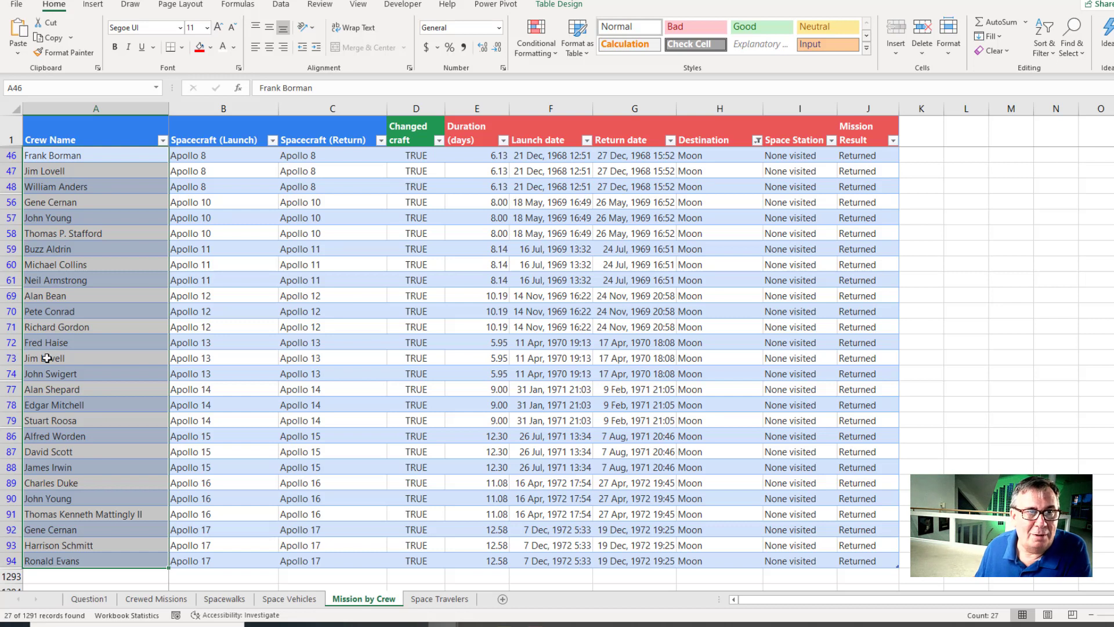
Apply Duplicate Values conditional formatting with light red fill to the selected Moon crew names.
left_click(536, 50)
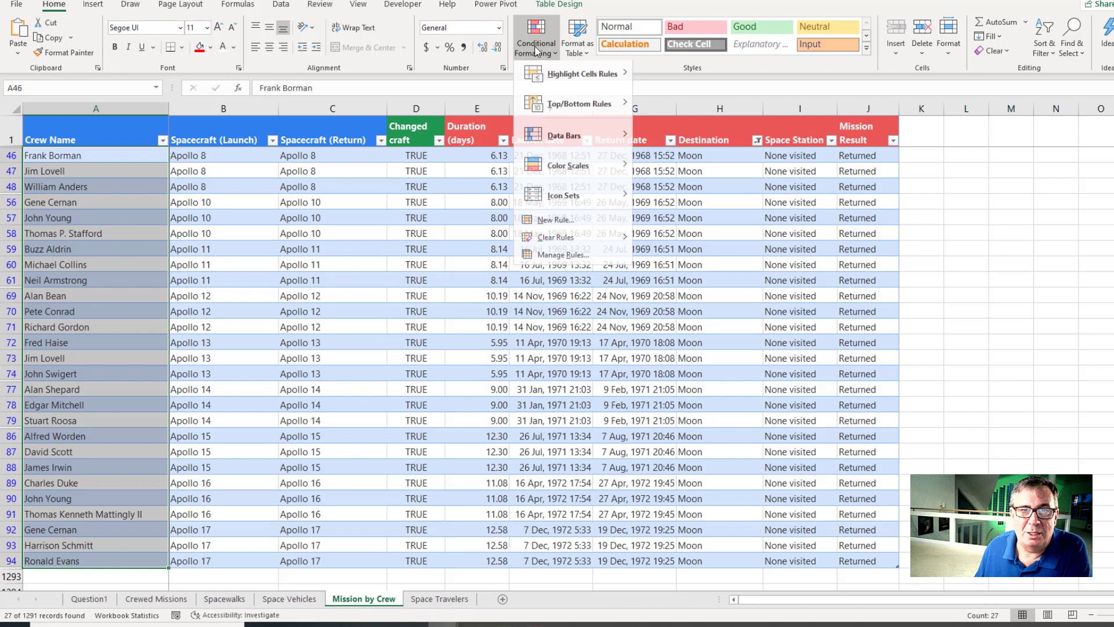
mouse_move(548, 87)
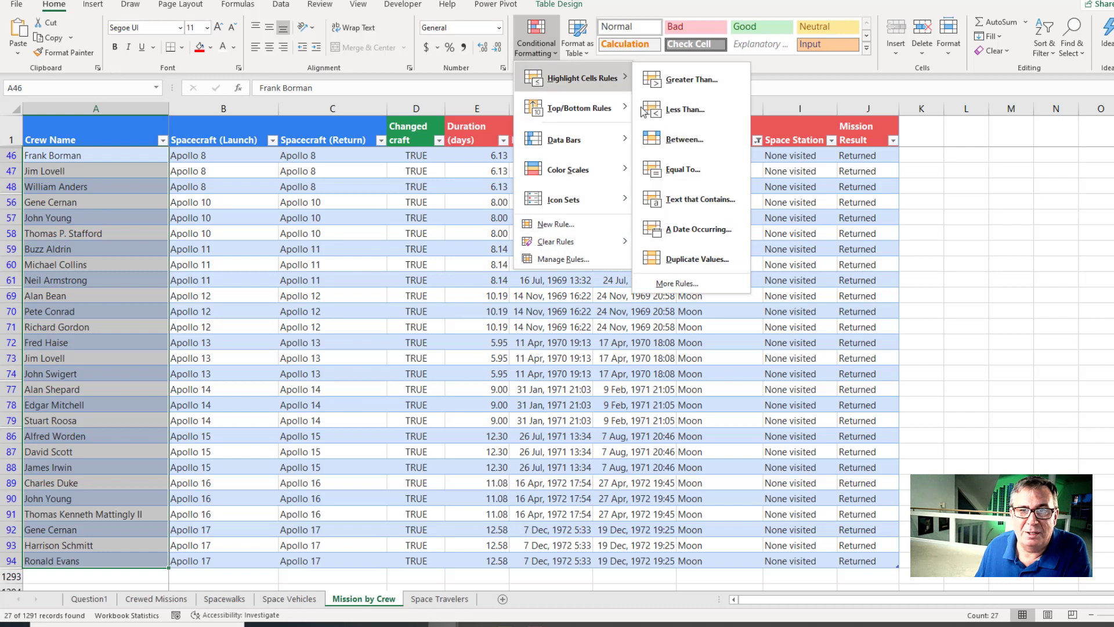
left_click(685, 260)
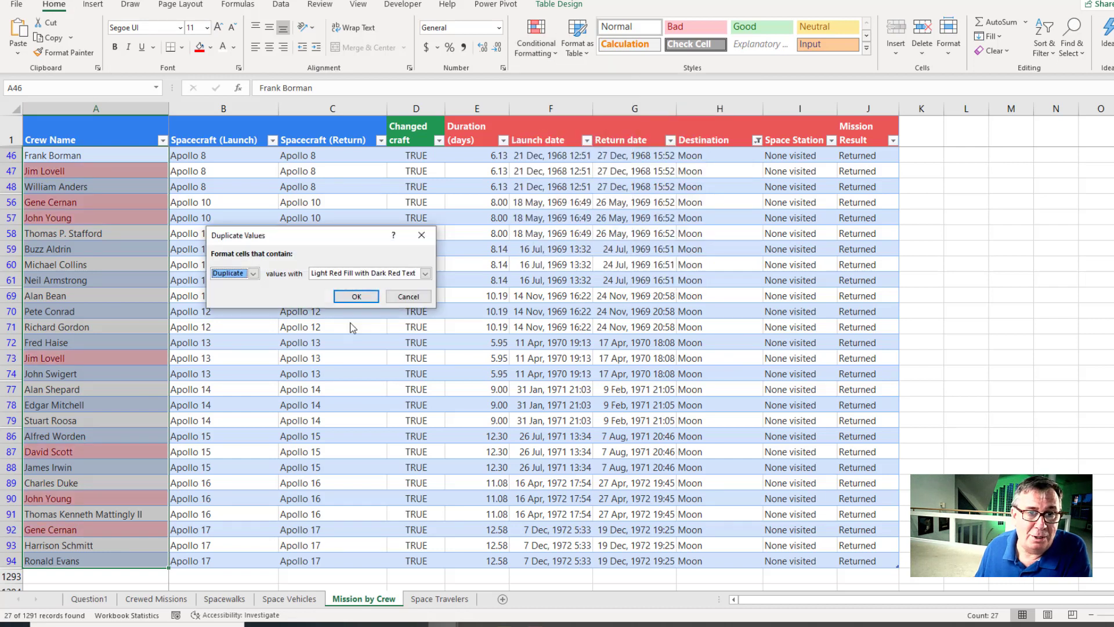
left_click(357, 297)
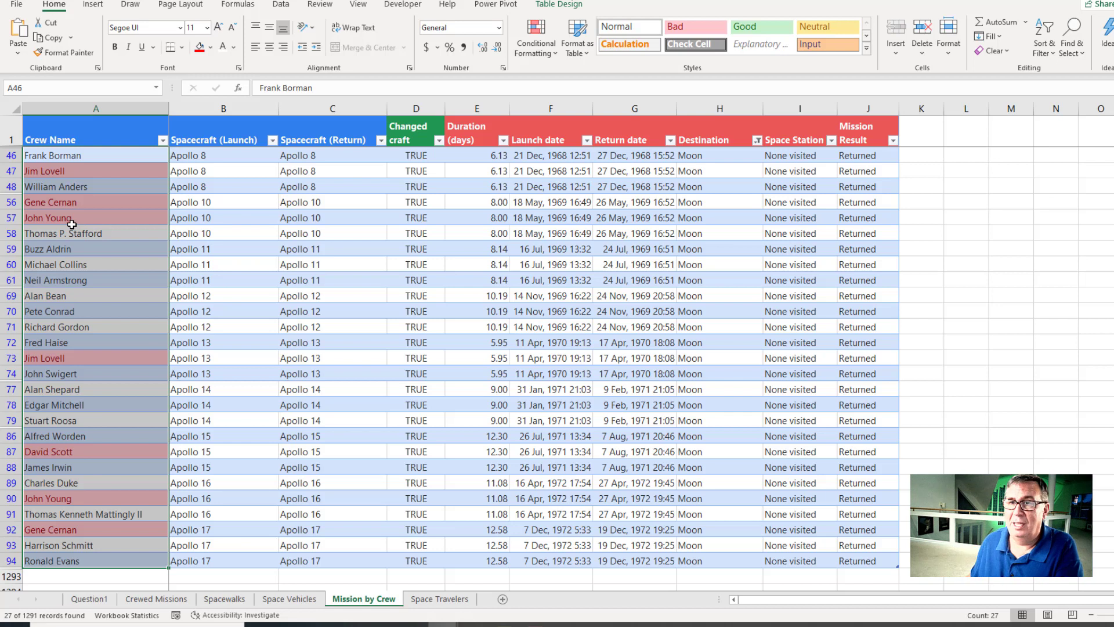
left_click(977, 168)
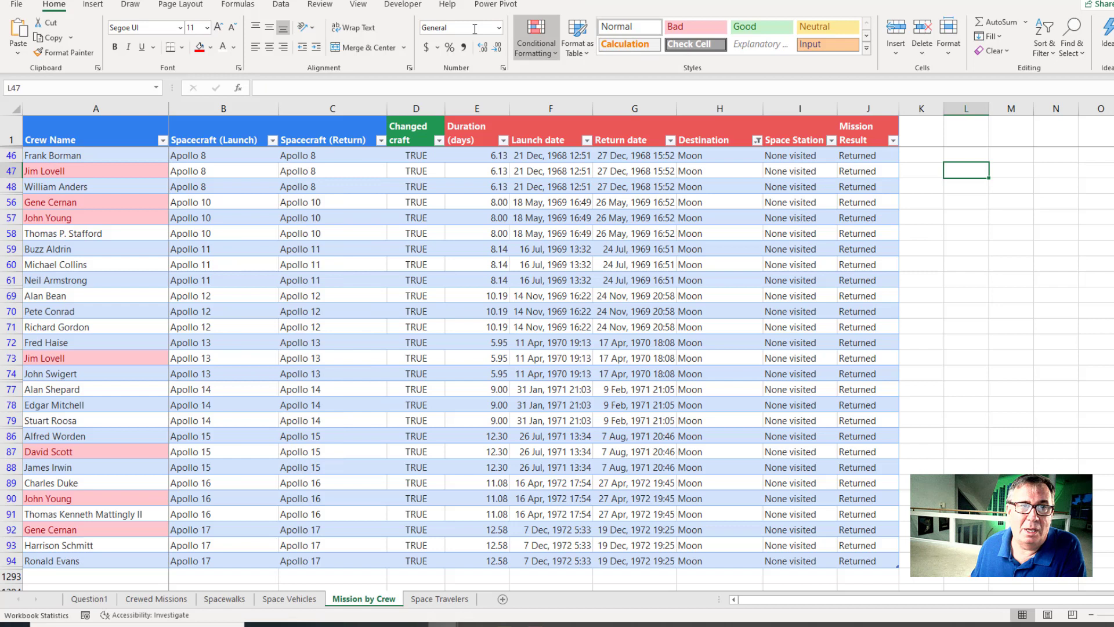
Clear the crew table filters so every crew record shows again.
left_click(281, 5)
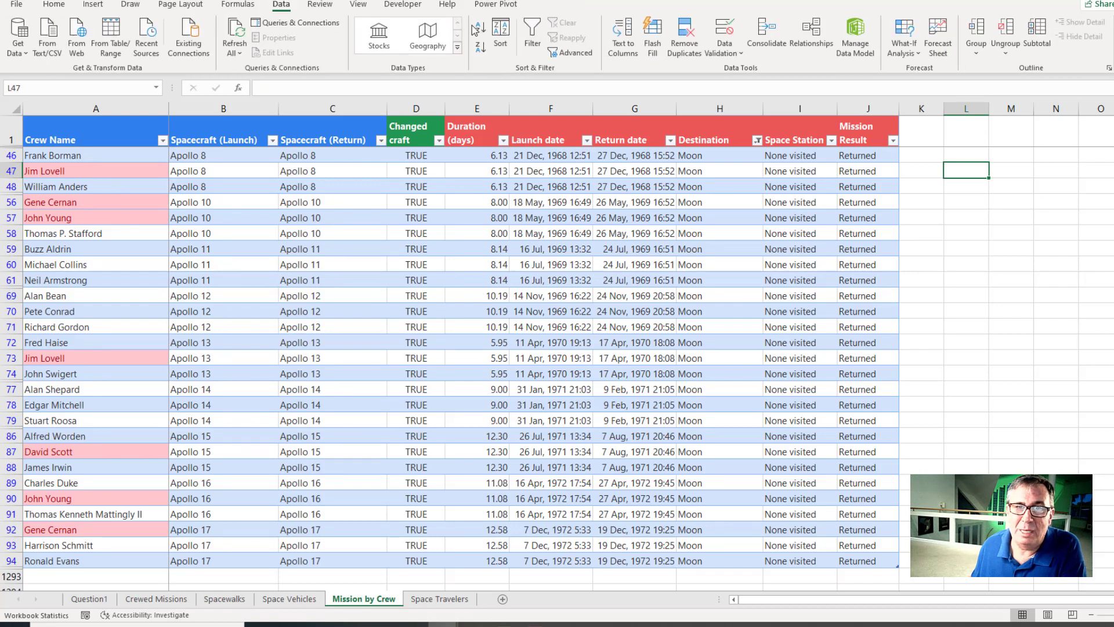
left_click(533, 41)
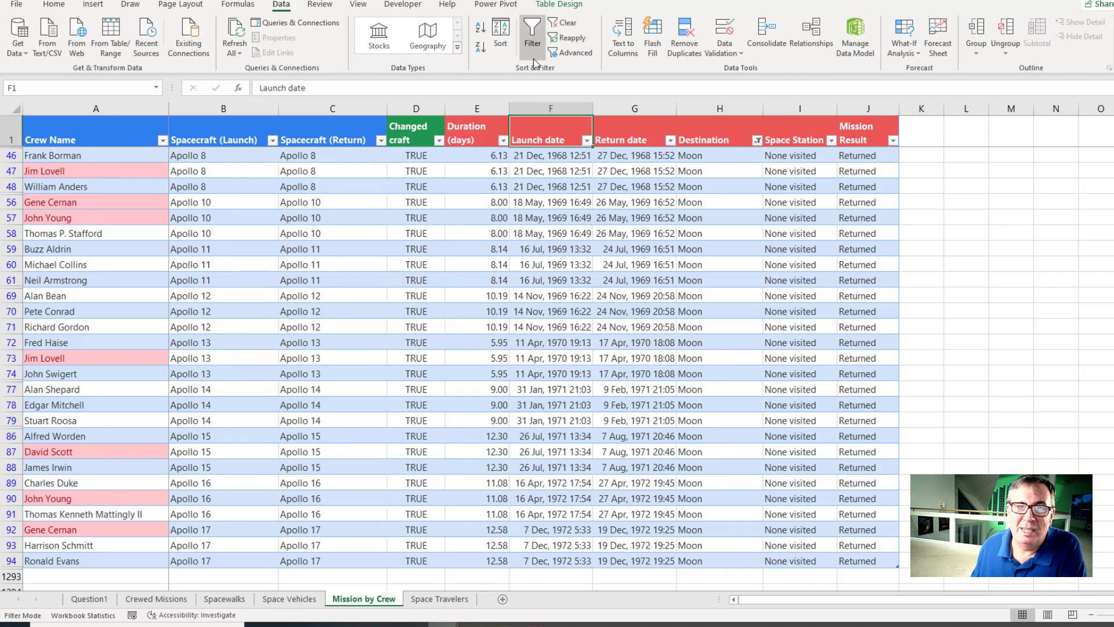
left_click(564, 22)
Enter =FILTER(Tbl_MissionCrew[Crew Name],Tbl_MissionCrew[Destination]="Moon") in L2 to list Moon crew names.
left_click(944, 155)
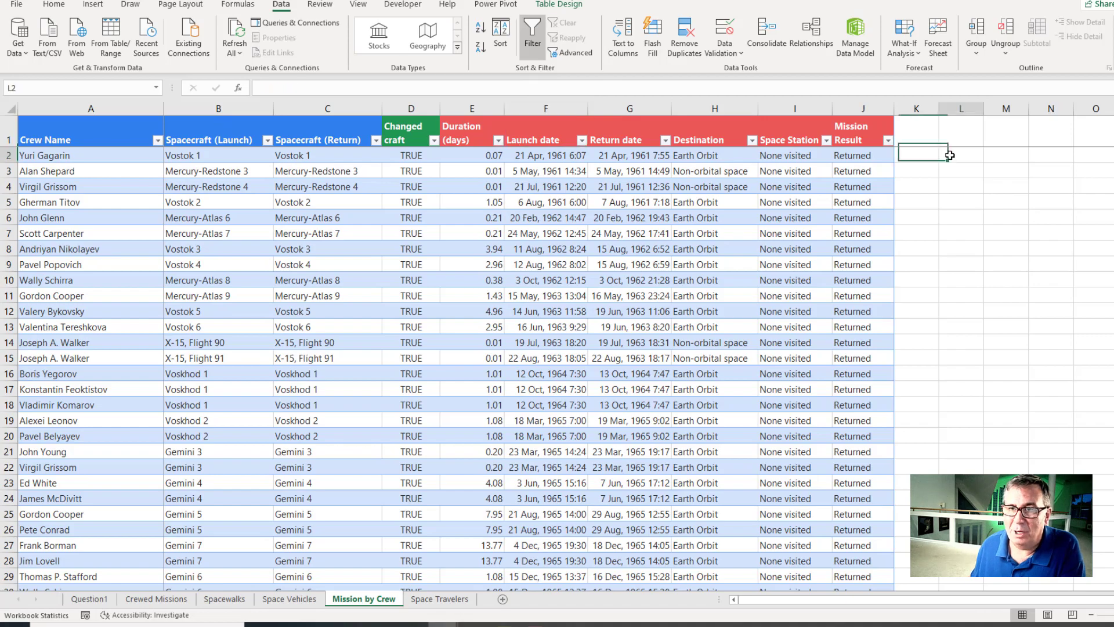
type("=FILTE")
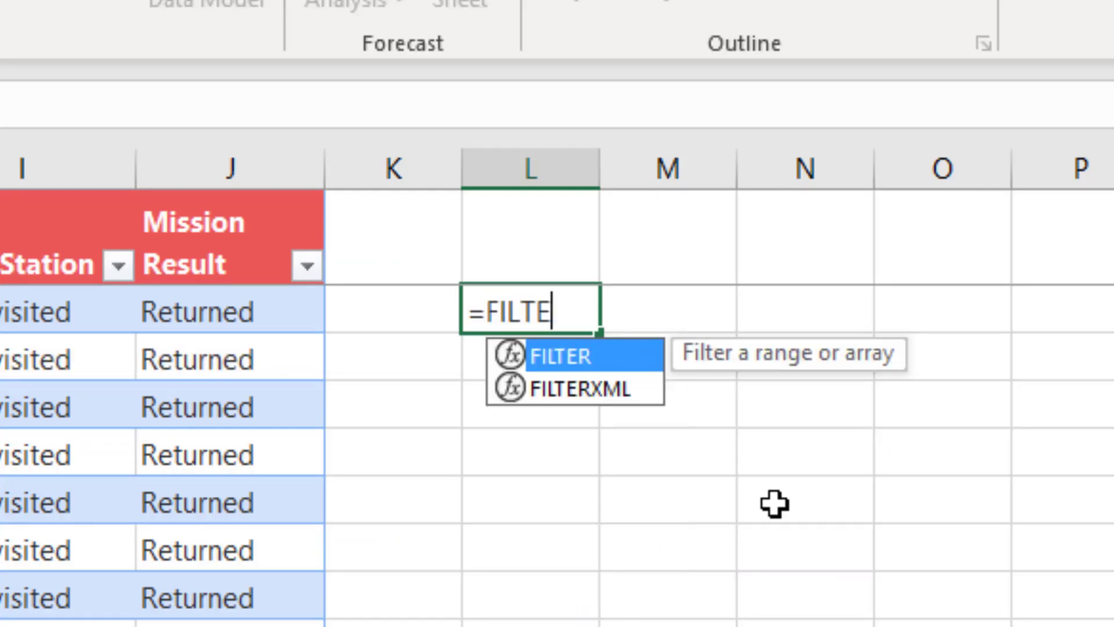
type("R(")
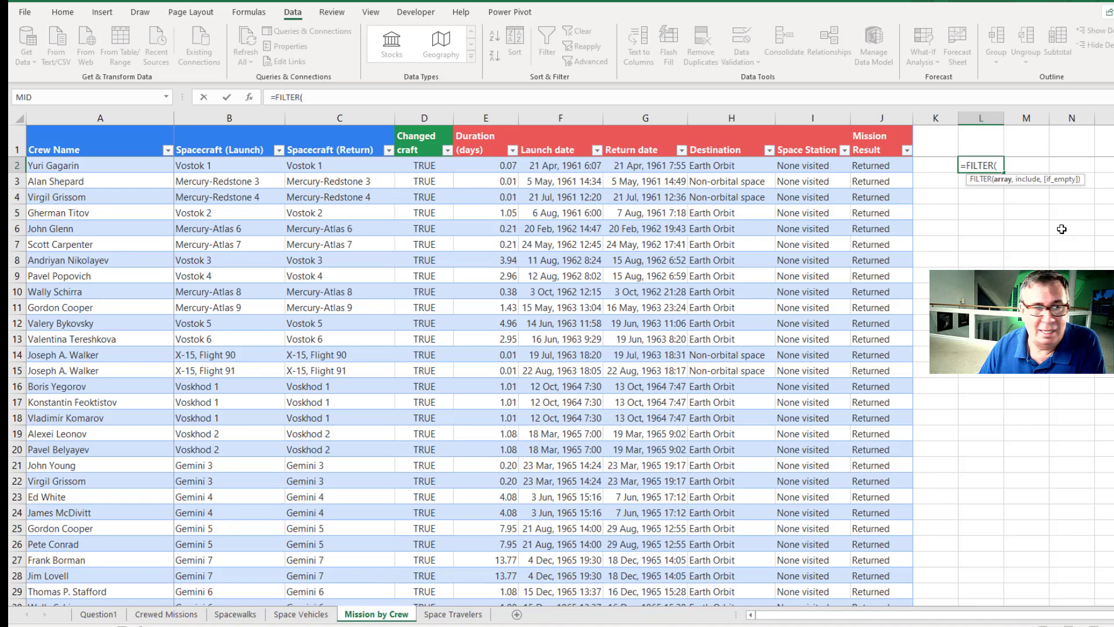
key("ctrl+Left")
key("ctrl+Left")
key("ctrl+shift+Down")
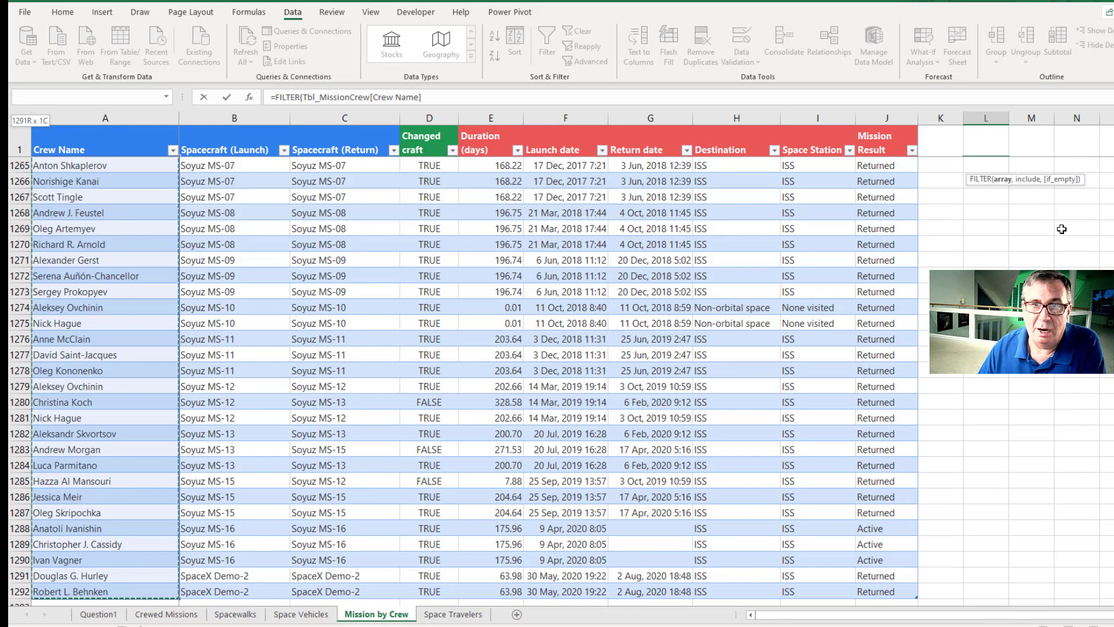
type(",")
key("Left")
key("Left")
key("Left")
key("Left")
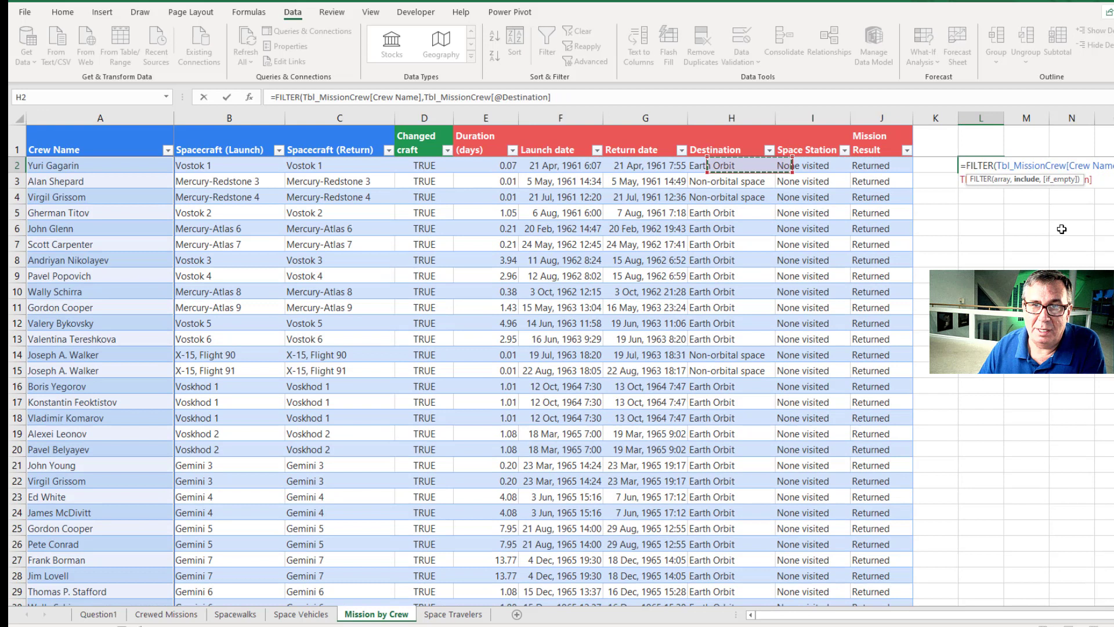
key("ctrl+shift+Down")
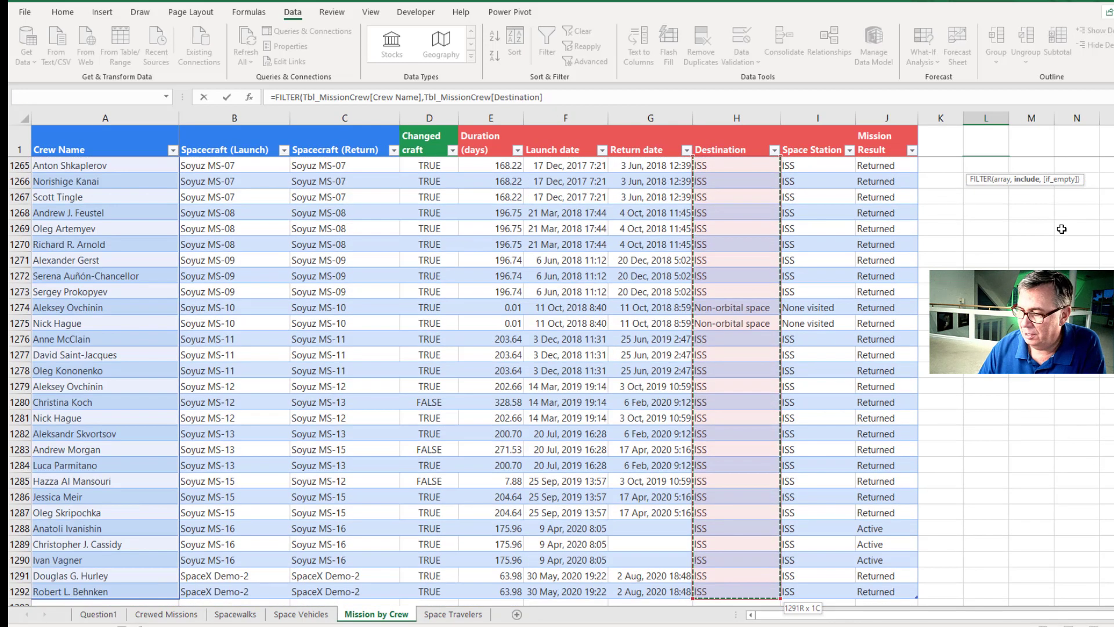
type("=\"Moon\"")
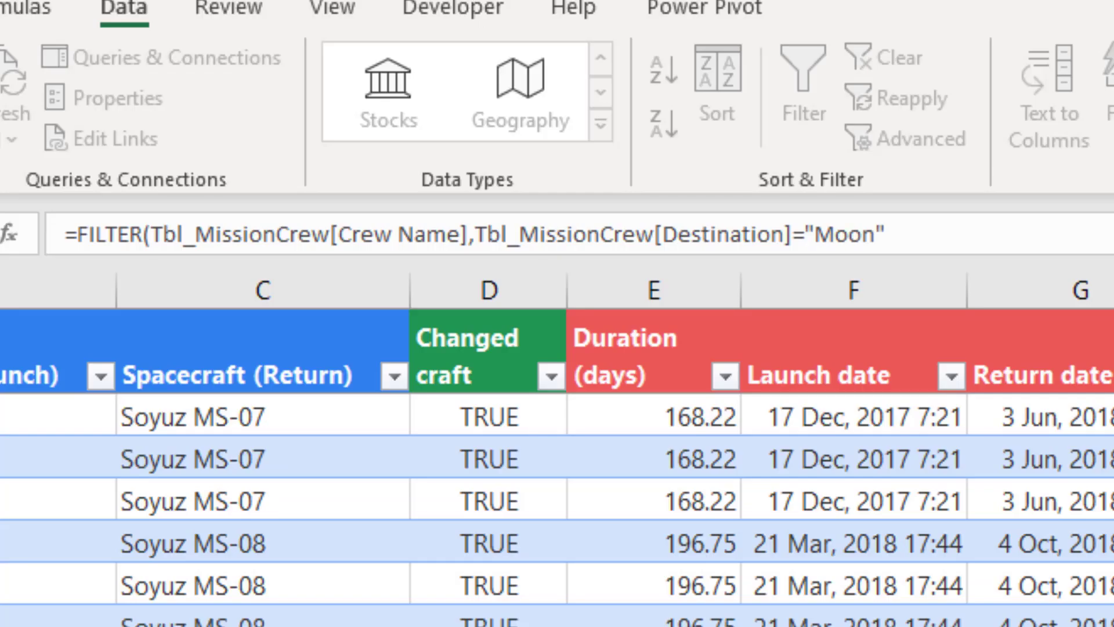
type(")")
key("ctrl+Return")
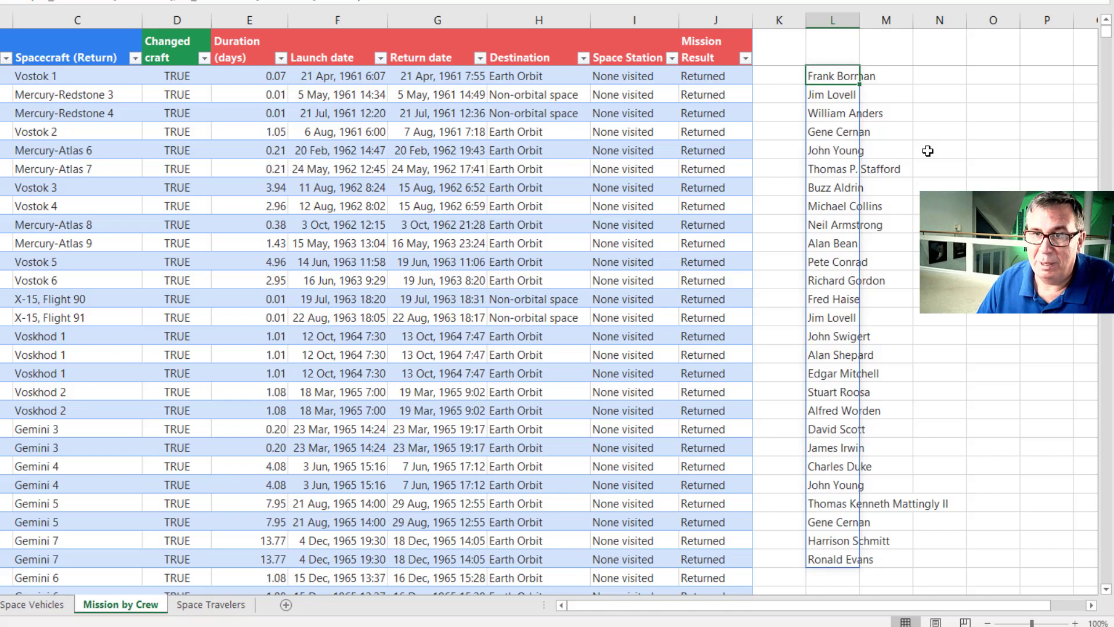
key("ctrl+shift+Down")
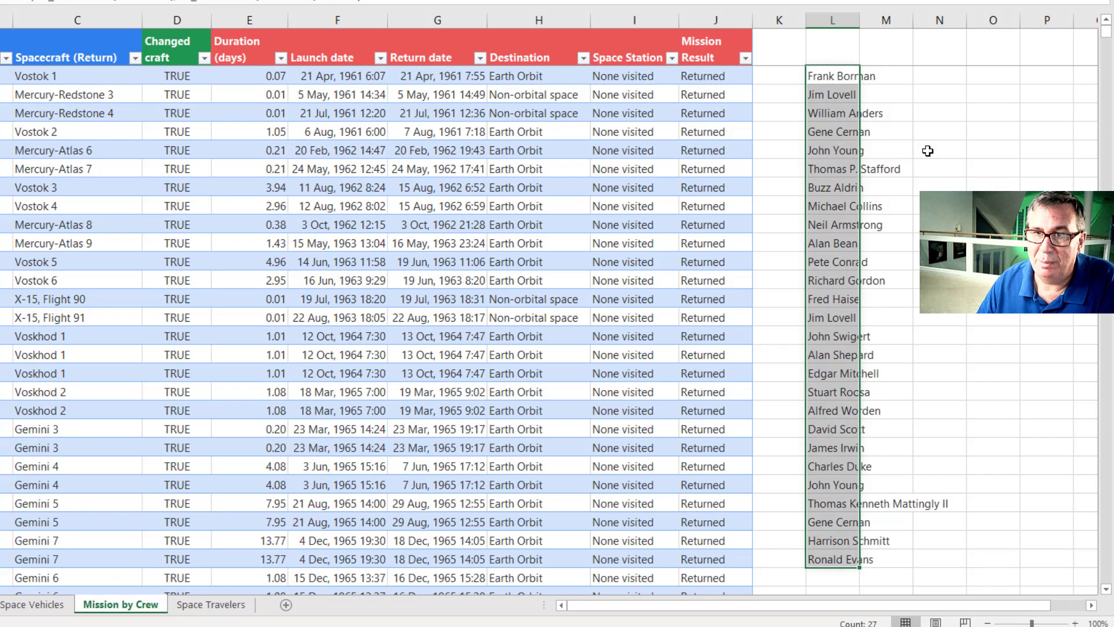
key("ctrl+shift+Up")
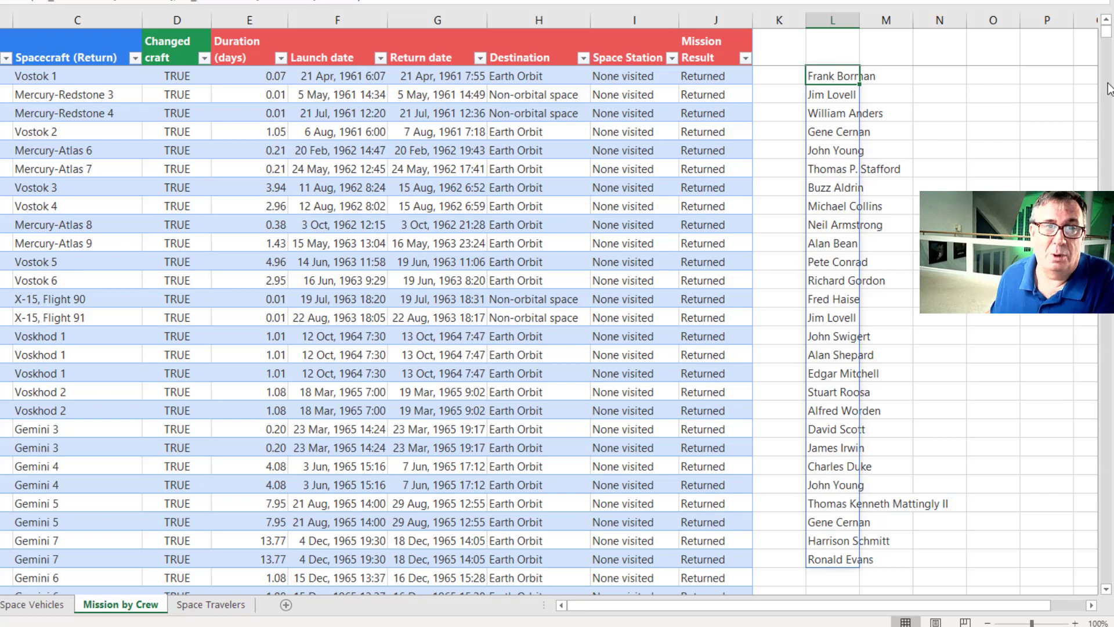
Wrap the L2 FILTER formula in UNIQUE so each Moon crew name appears once.
key("F2")
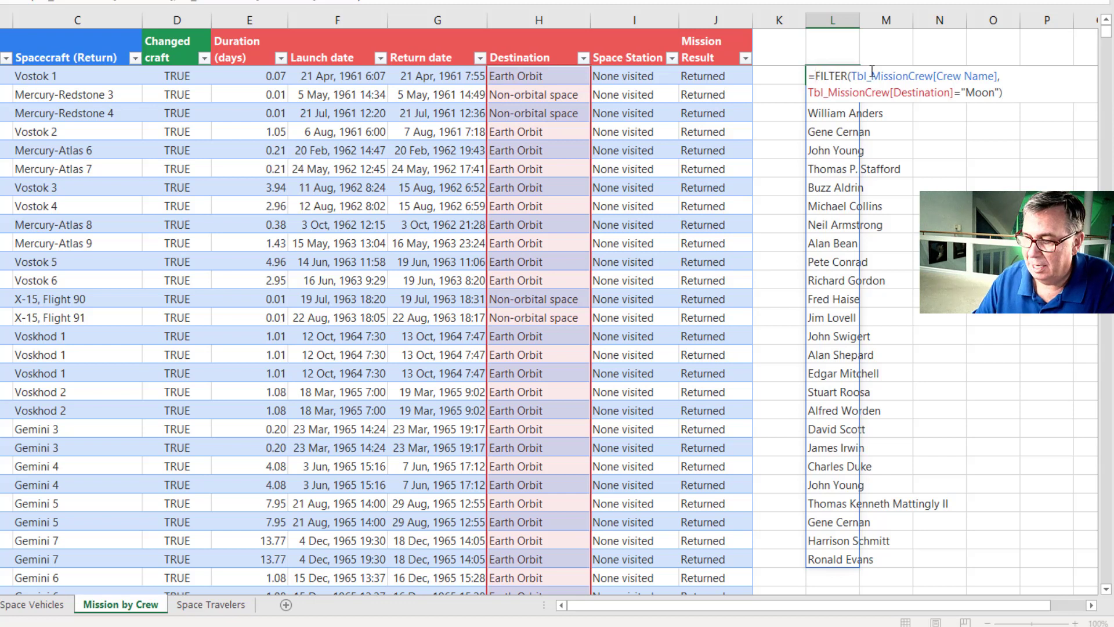
type("UNIQUE(")
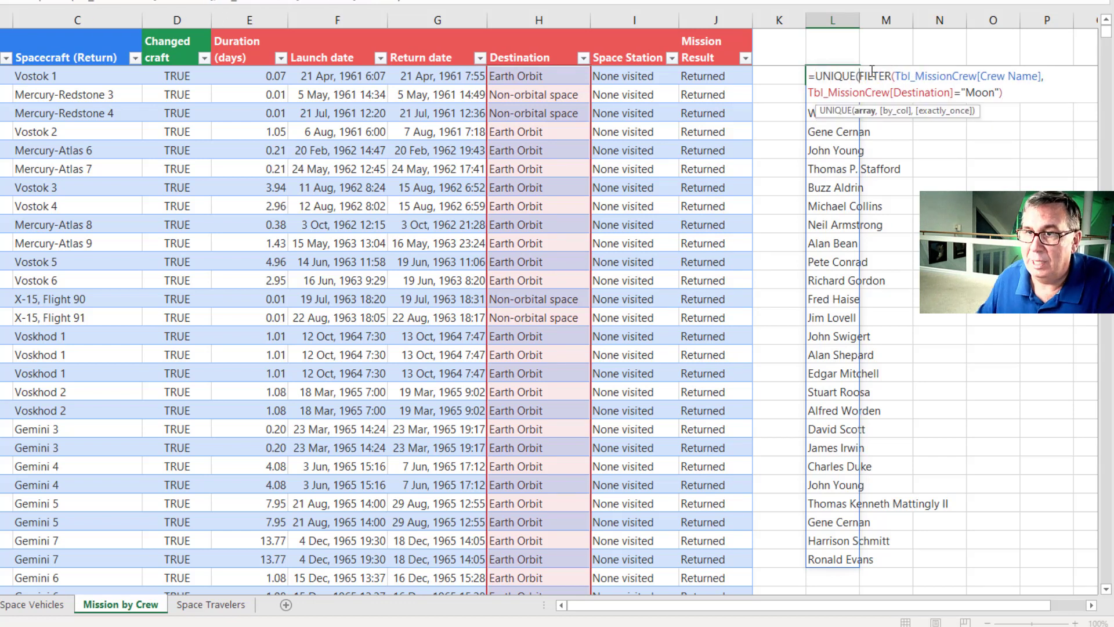
key("End")
type(")")
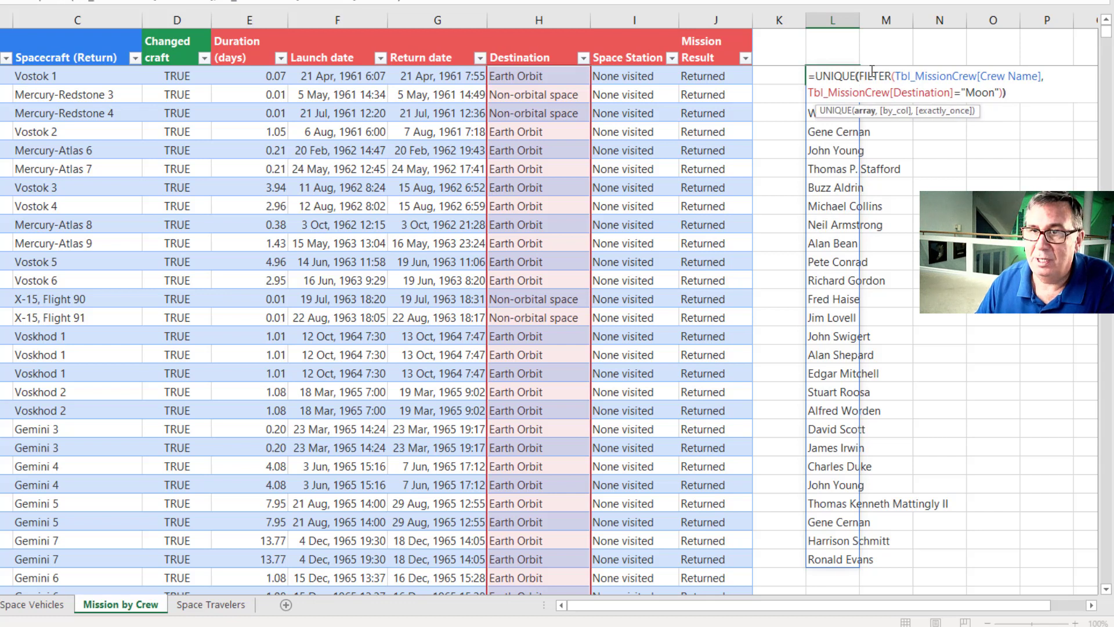
key("ctrl+Return")
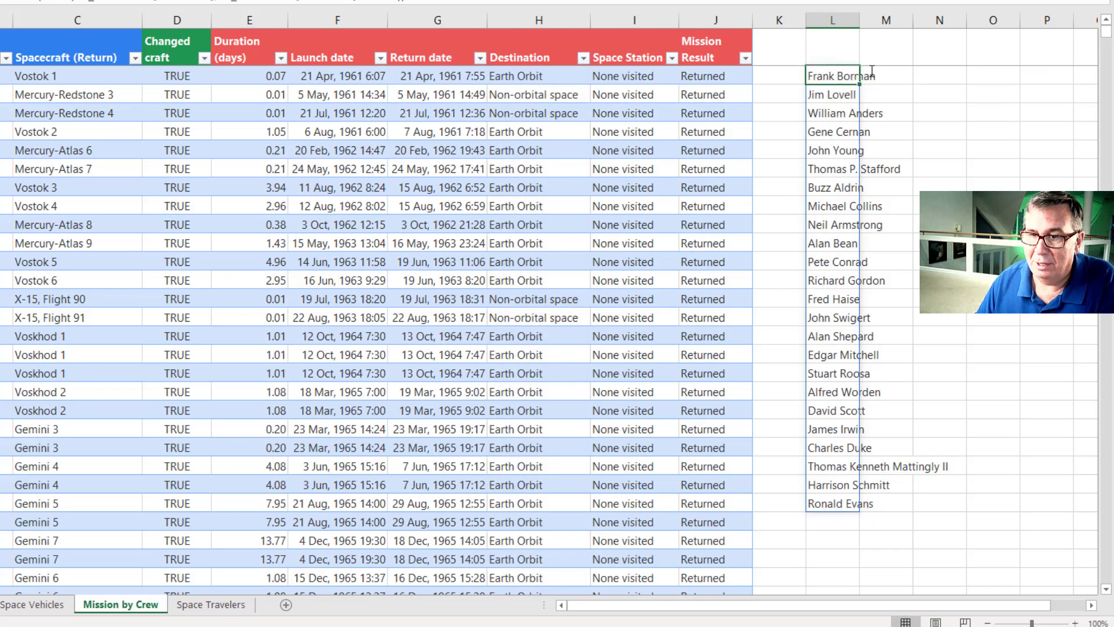
Count the unique names with =COUNTA(L2#) beside the list, returning 24.
key("Right")
key("Right")
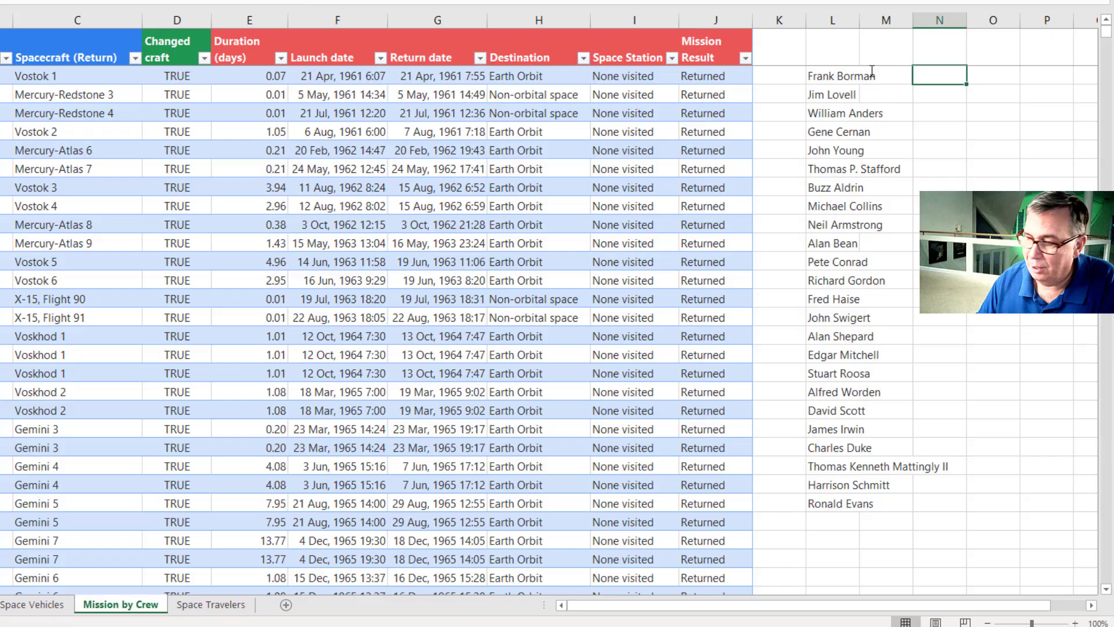
type("=count")
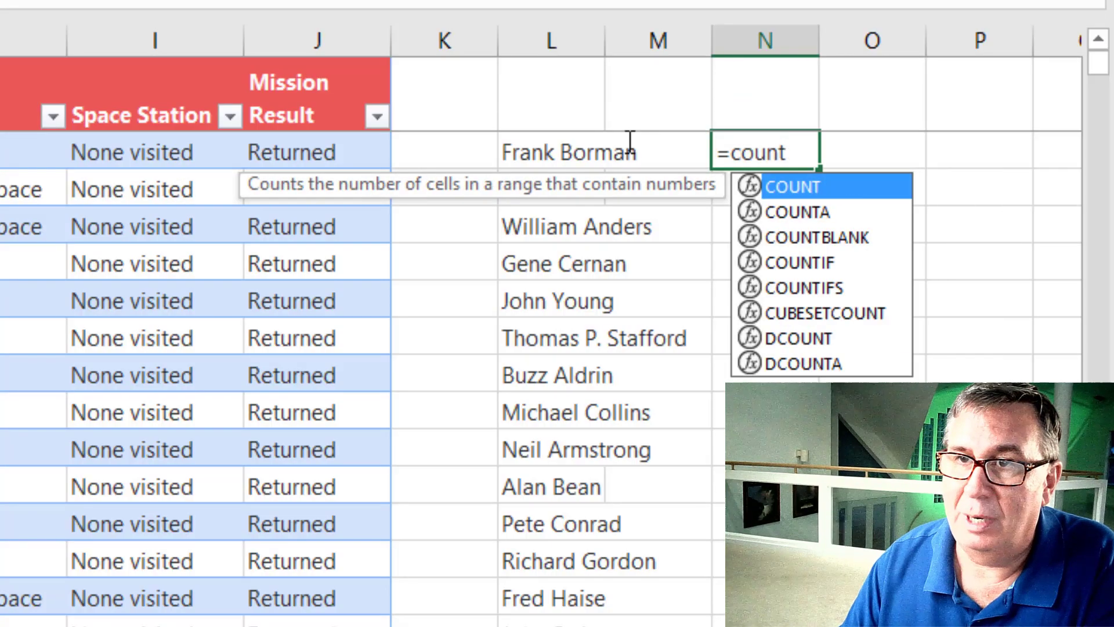
type("a(")
key("Left")
key("Left")
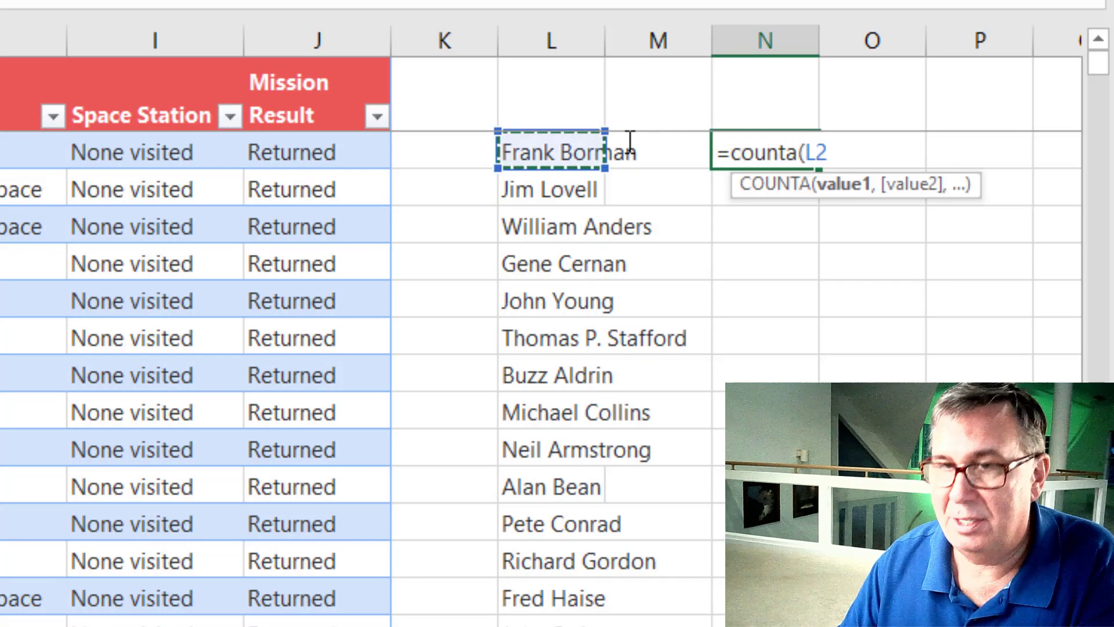
type("#)")
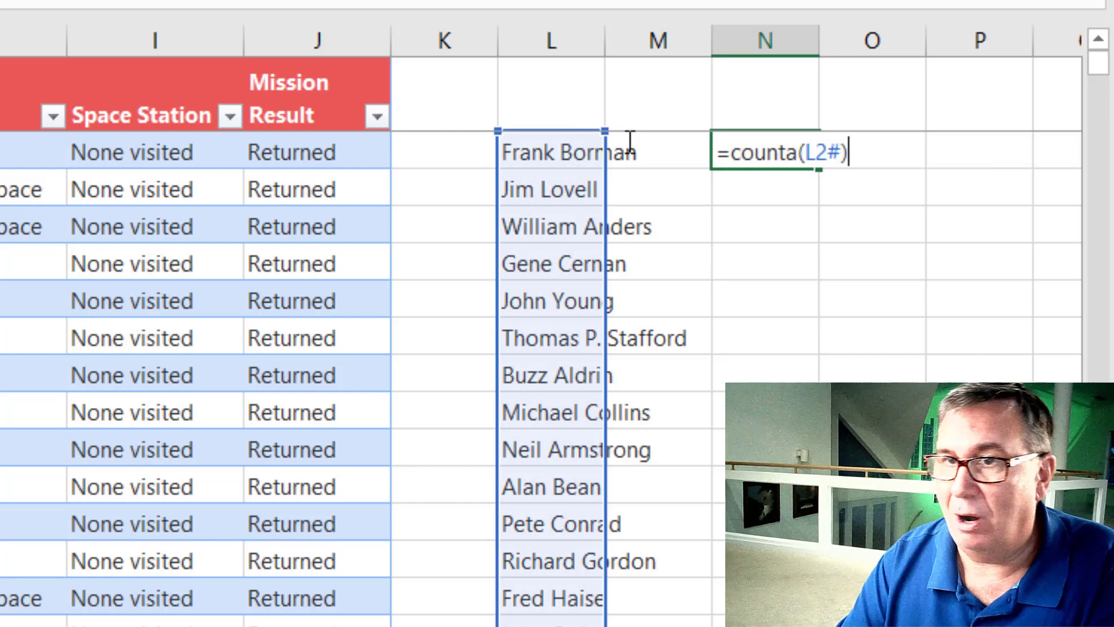
key("Return")
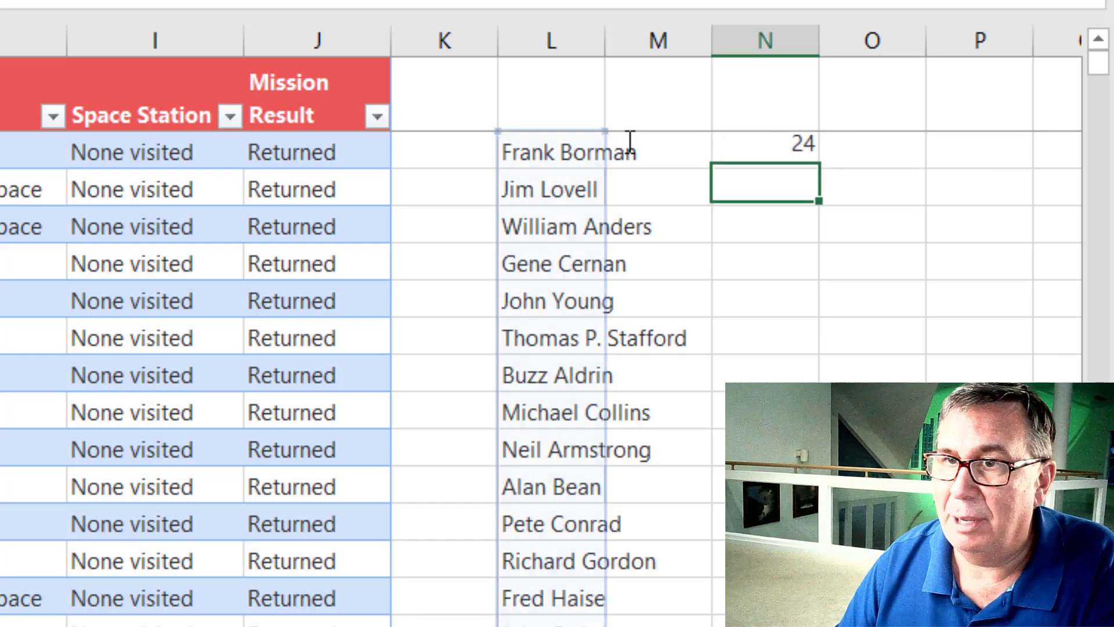
key("Up")
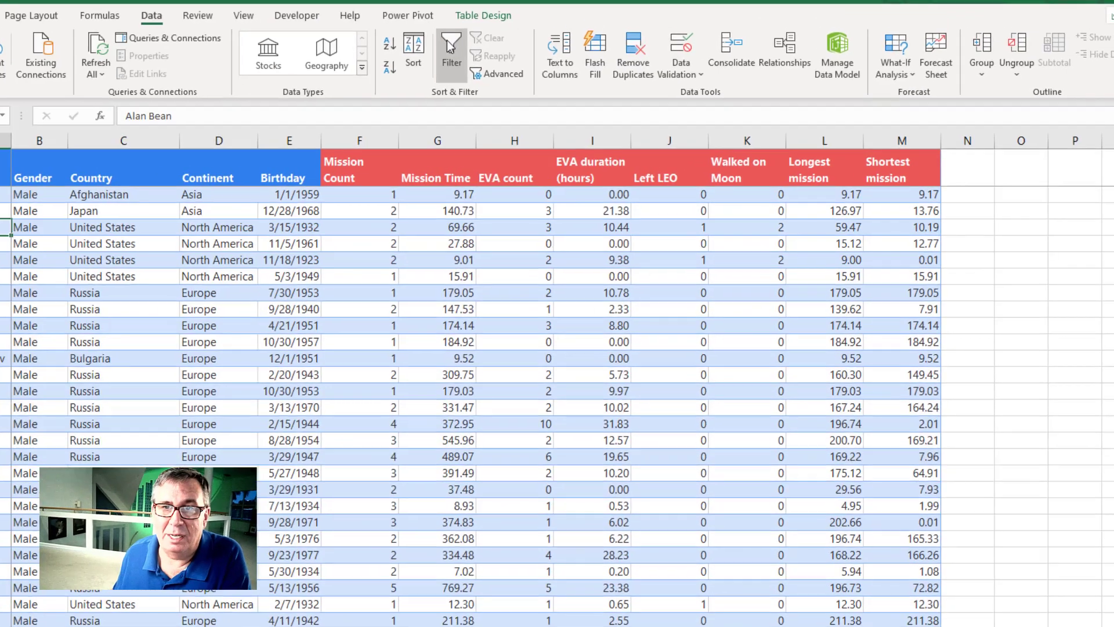
Filter the astronaut table to Walked on Moon excluding 0 (12 moonwalkers), then clear the filter.
left_click(450, 48)
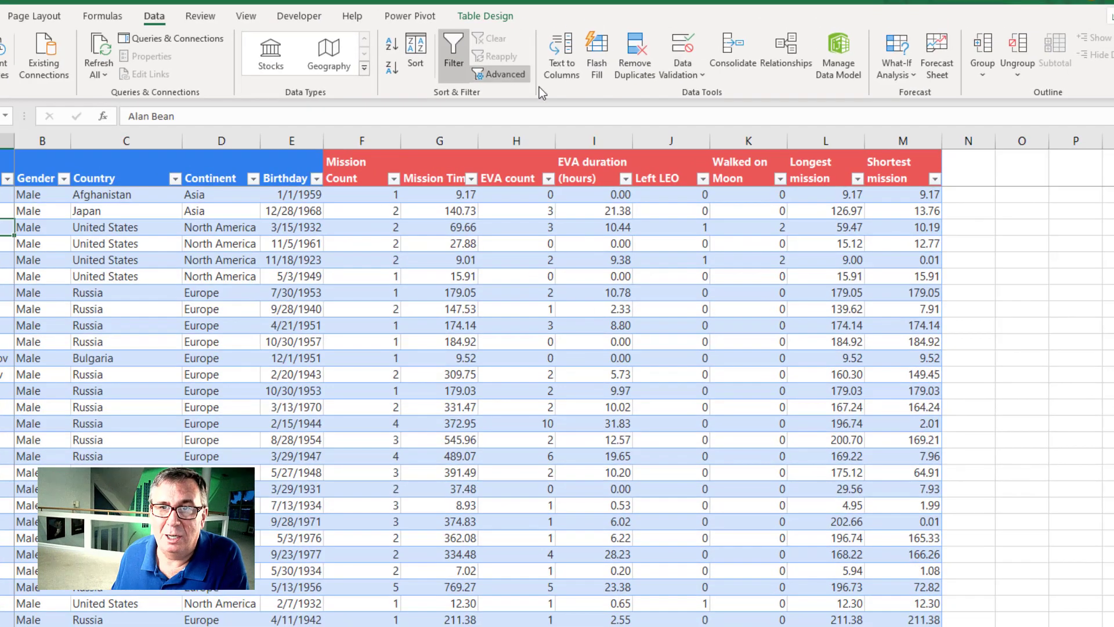
left_click(780, 180)
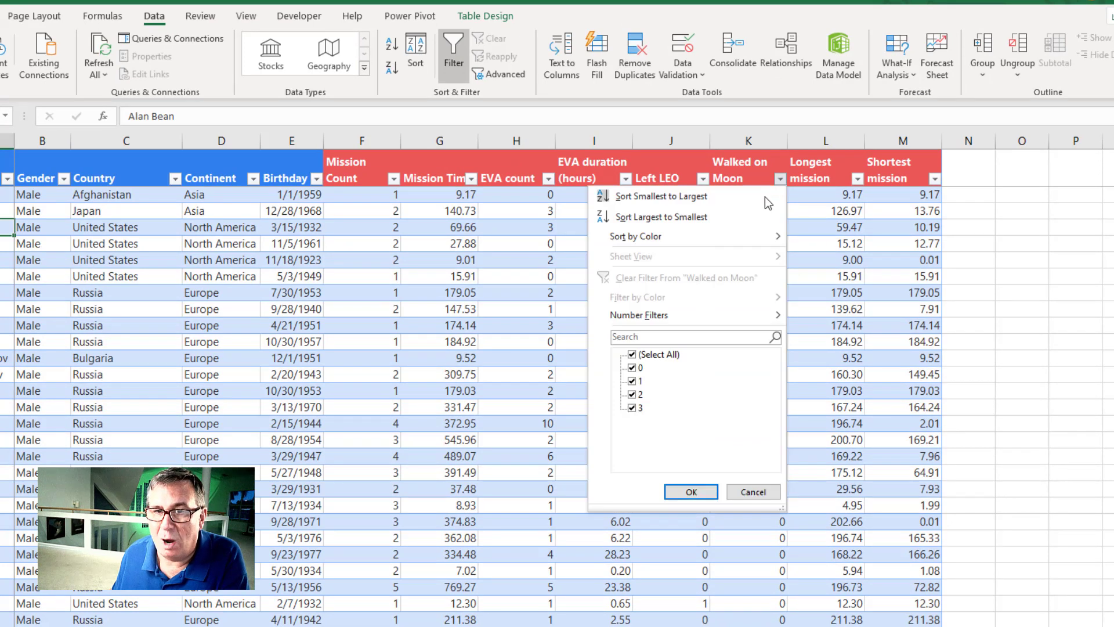
left_click(632, 368)
left_click(690, 492)
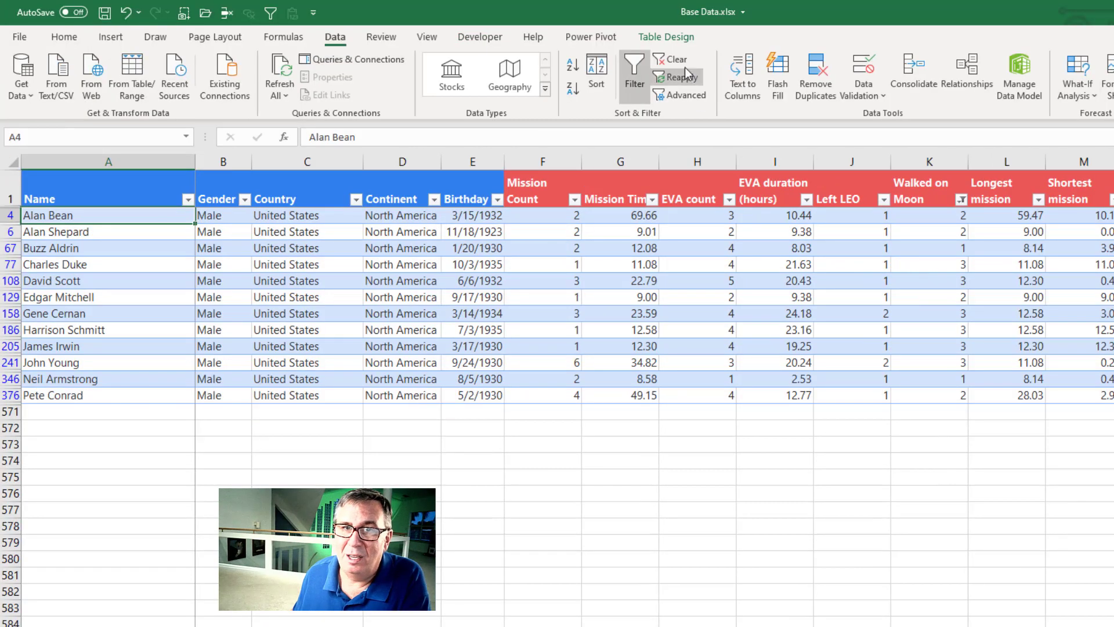
left_click(673, 59)
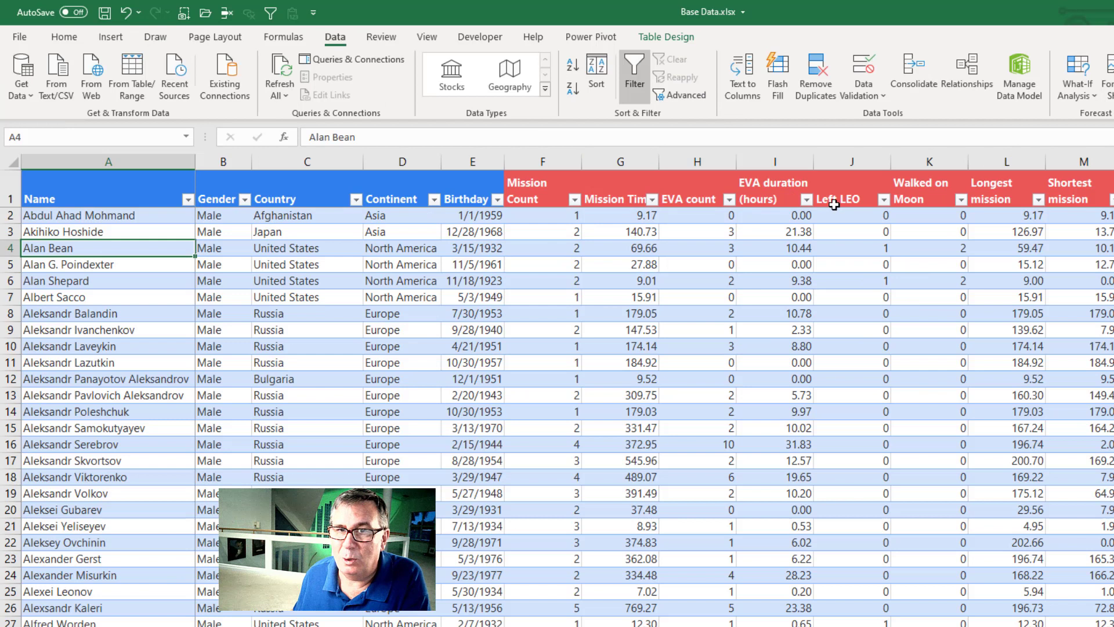
left_click(88, 219)
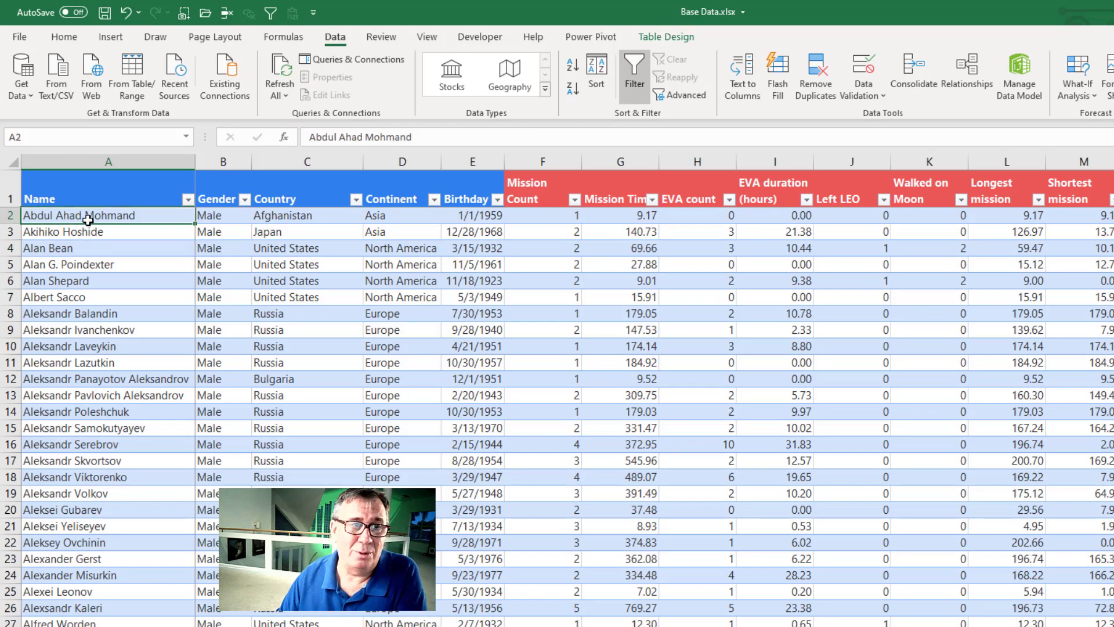
key("ctrl+Down")
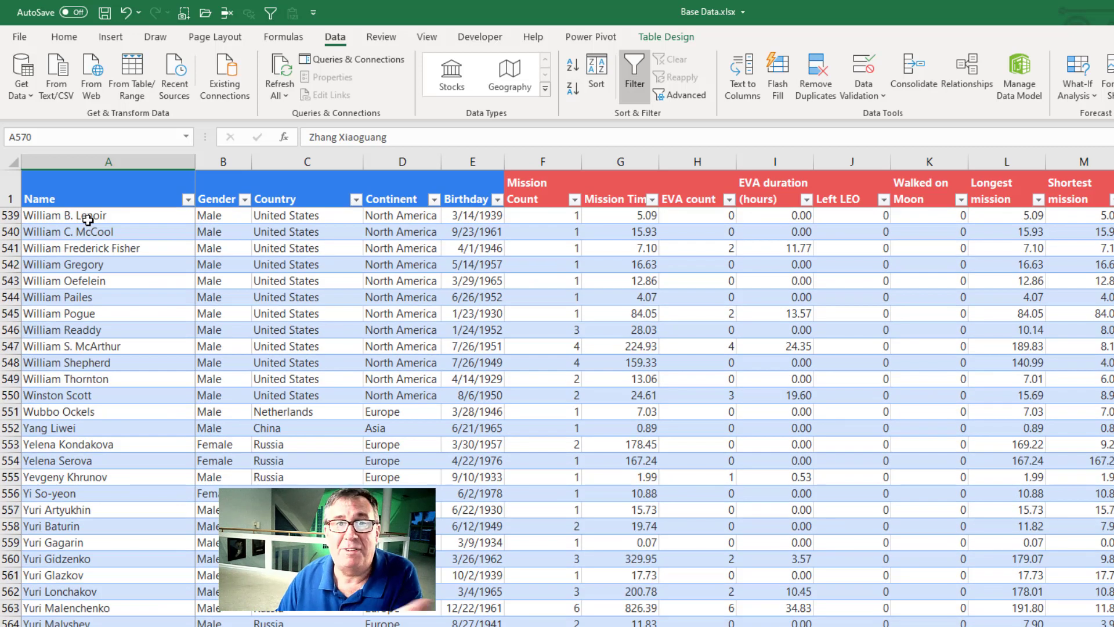
key("ctrl+Up")
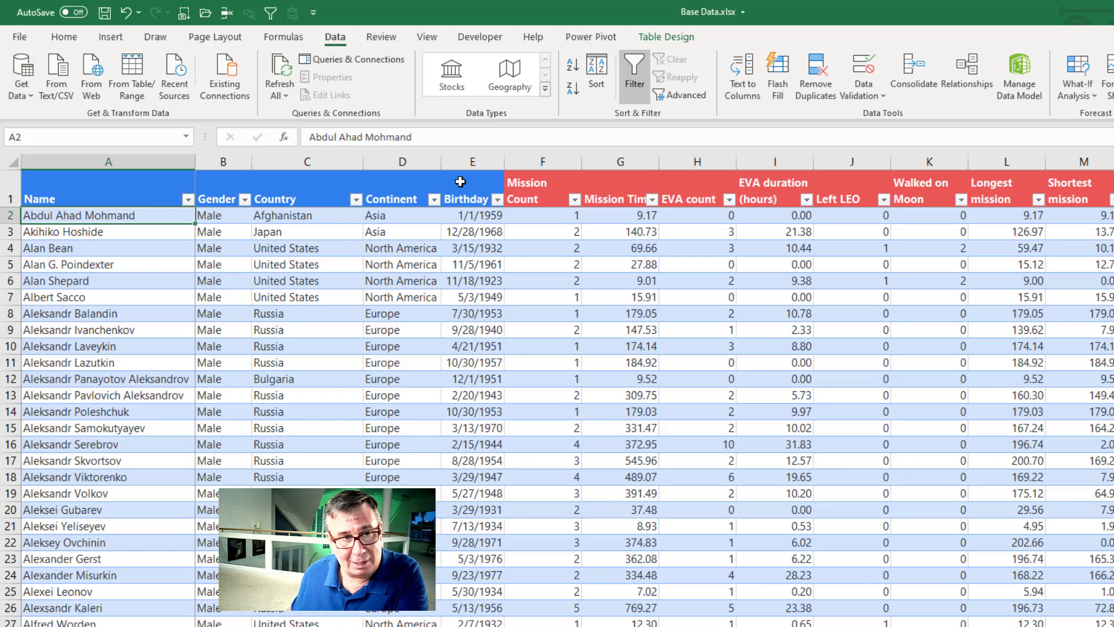
Filter Left LEO to exclude 0, select the 24 travelers' names, then move to question 1.
left_click(883, 199)
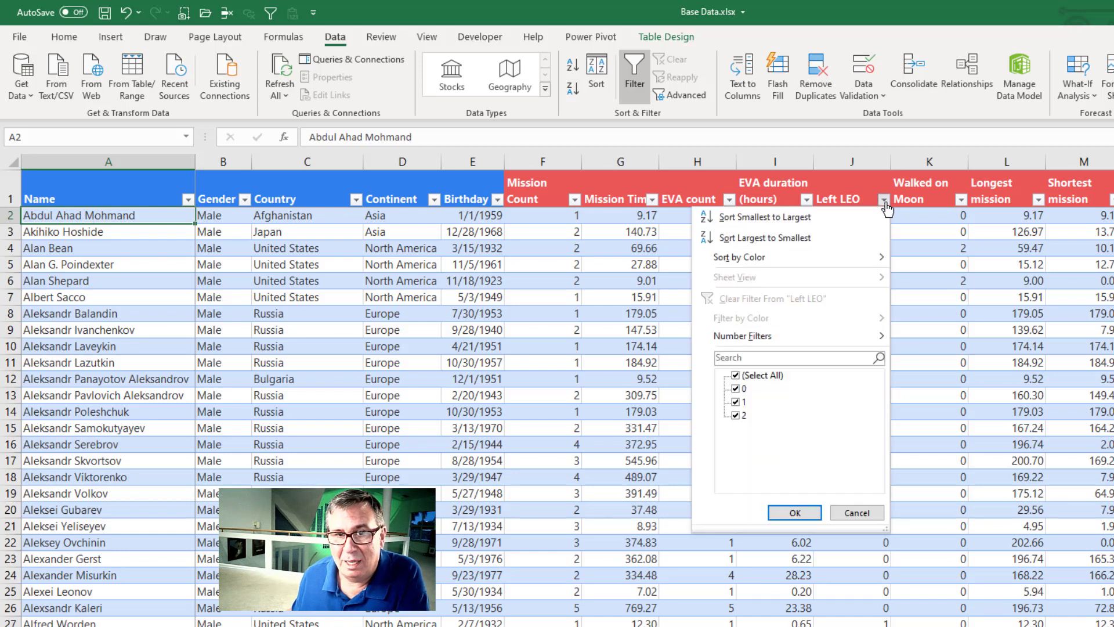
left_click(736, 388)
left_click(795, 513)
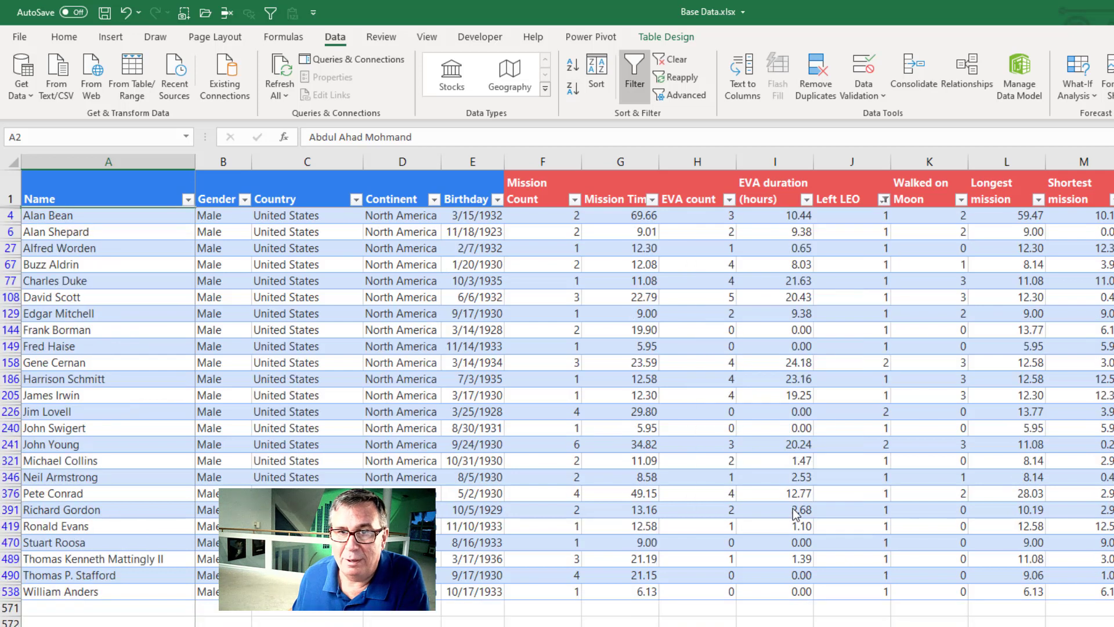
left_click_drag(88, 216, 85, 587)
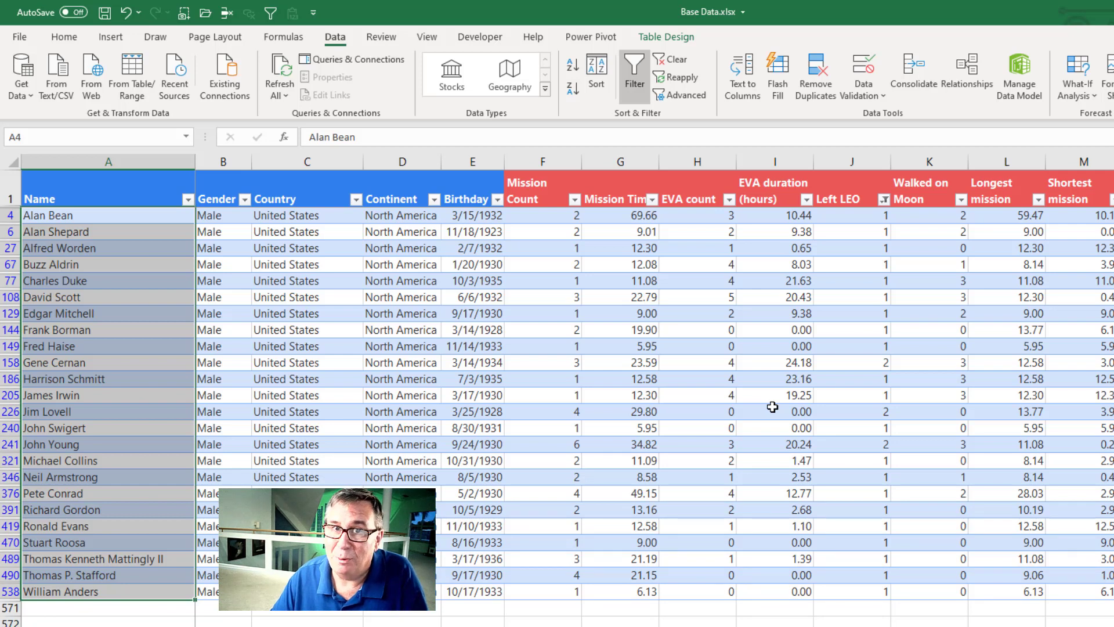
key("ctrl+Page_Down")
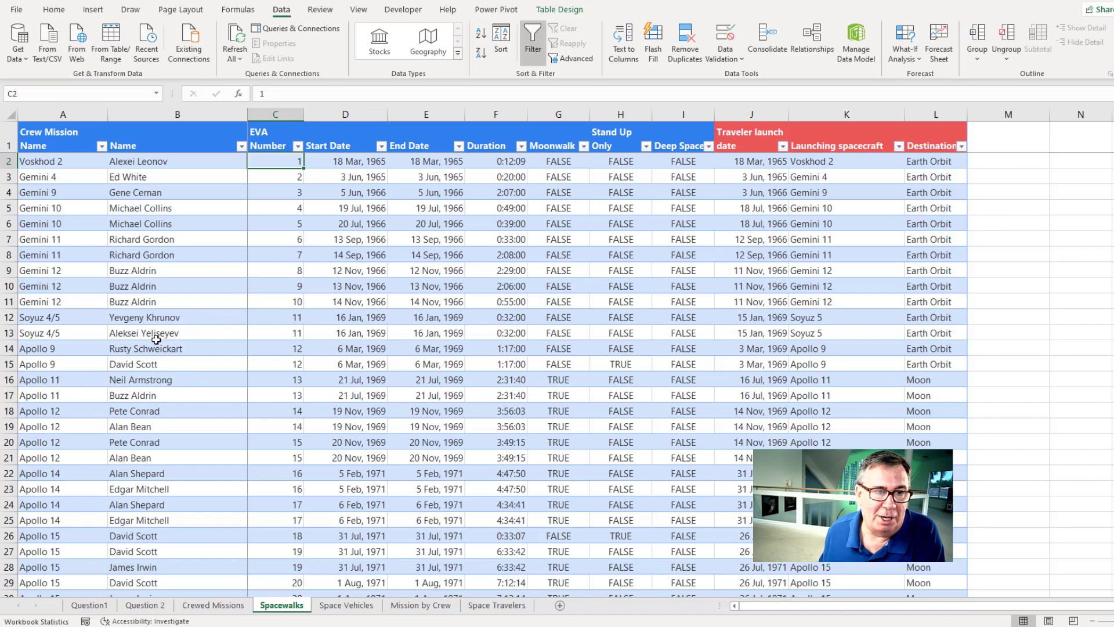
Sort the Space Travelers table by EVA duration, longest first.
left_click(68, 170)
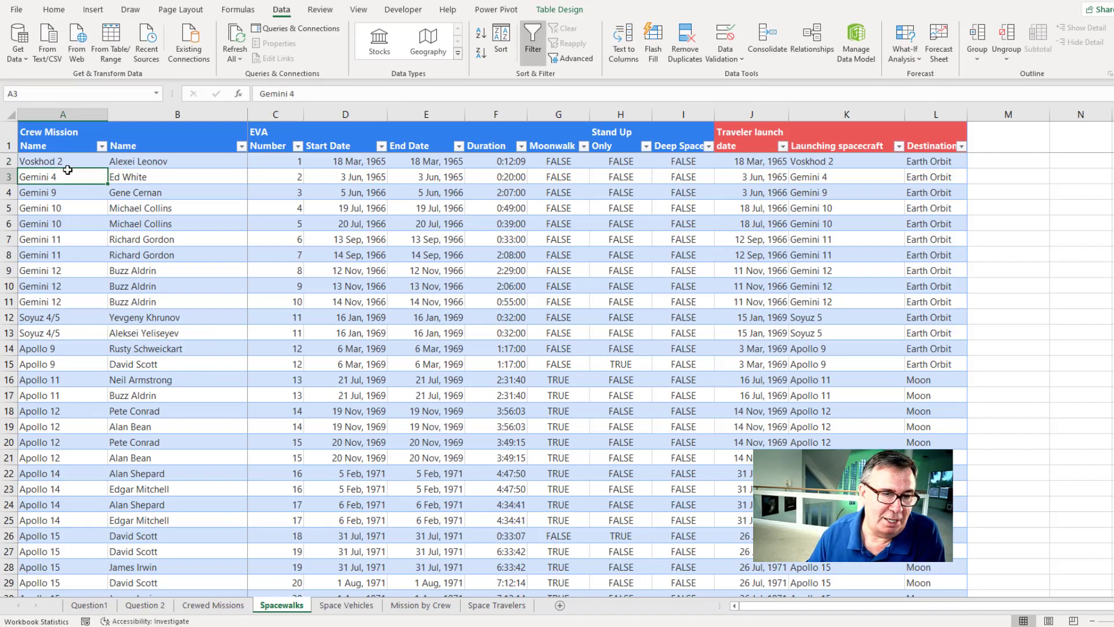
key("ctrl+Down")
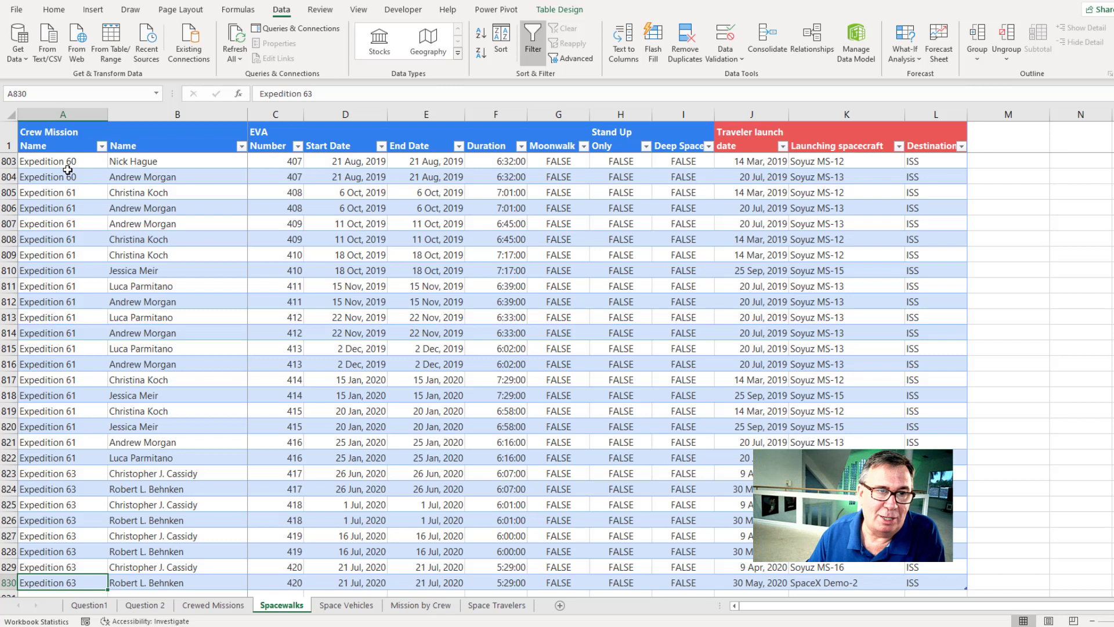
key("ctrl+Up")
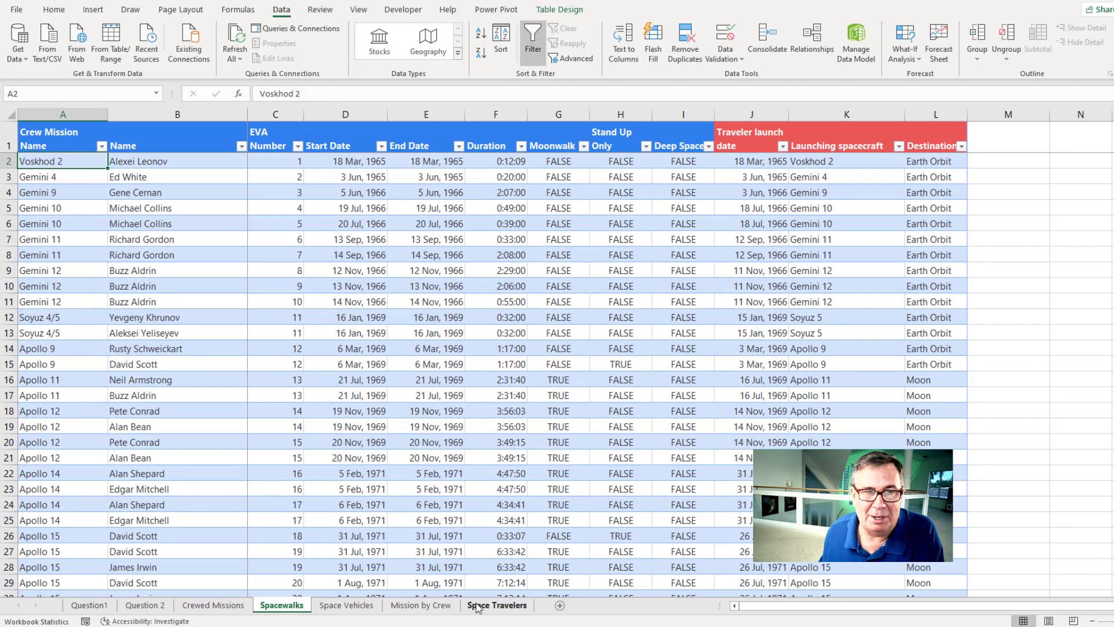
left_click(477, 606)
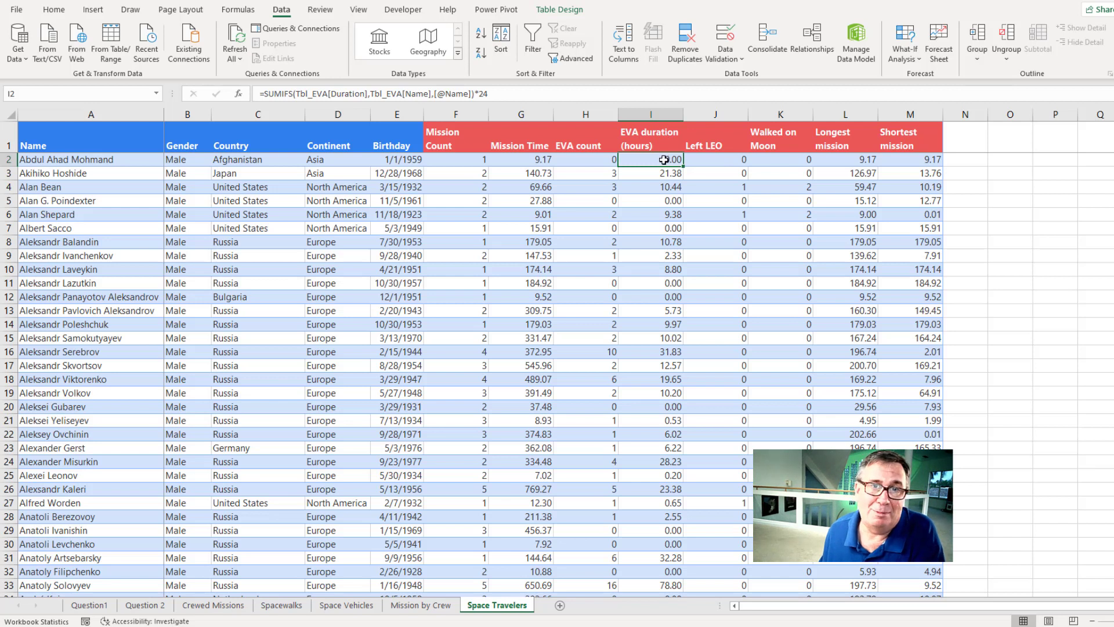
left_click(480, 55)
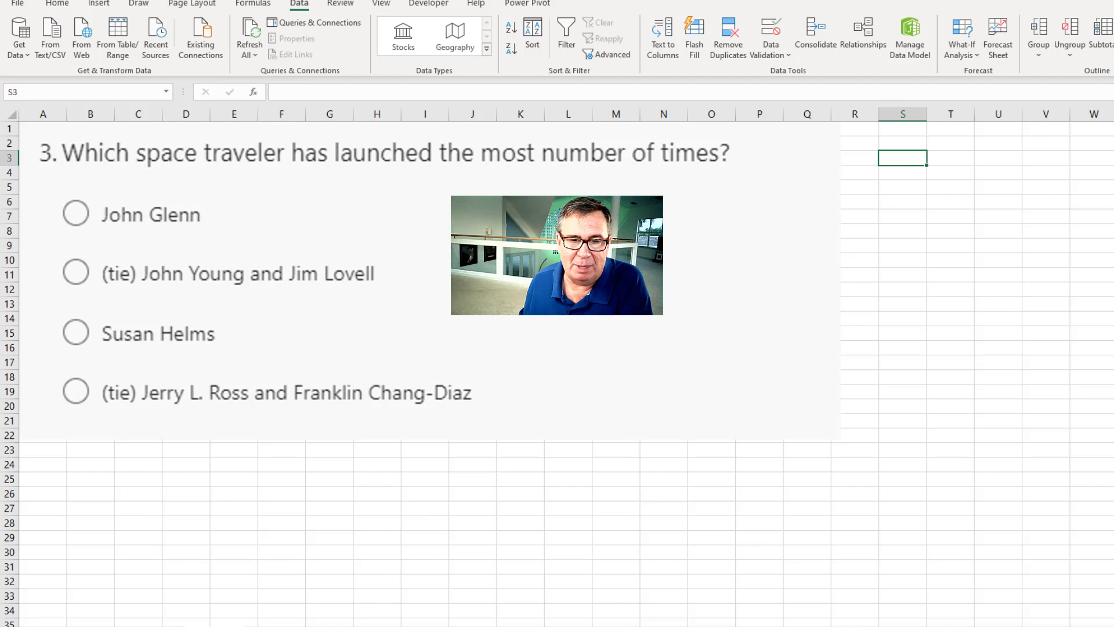
Return from the question 3 sheet to the Space Travelers data.
key("ctrl+Page_Up")
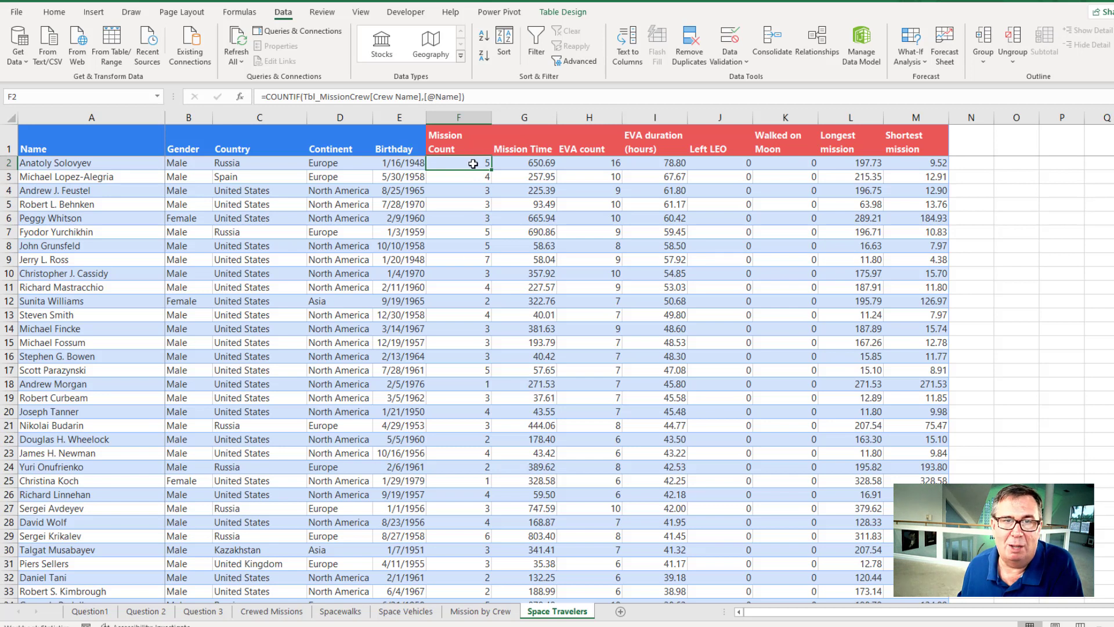
Sort the Space Travelers by Mission Count from Z to A, most missions first.
left_click(484, 56)
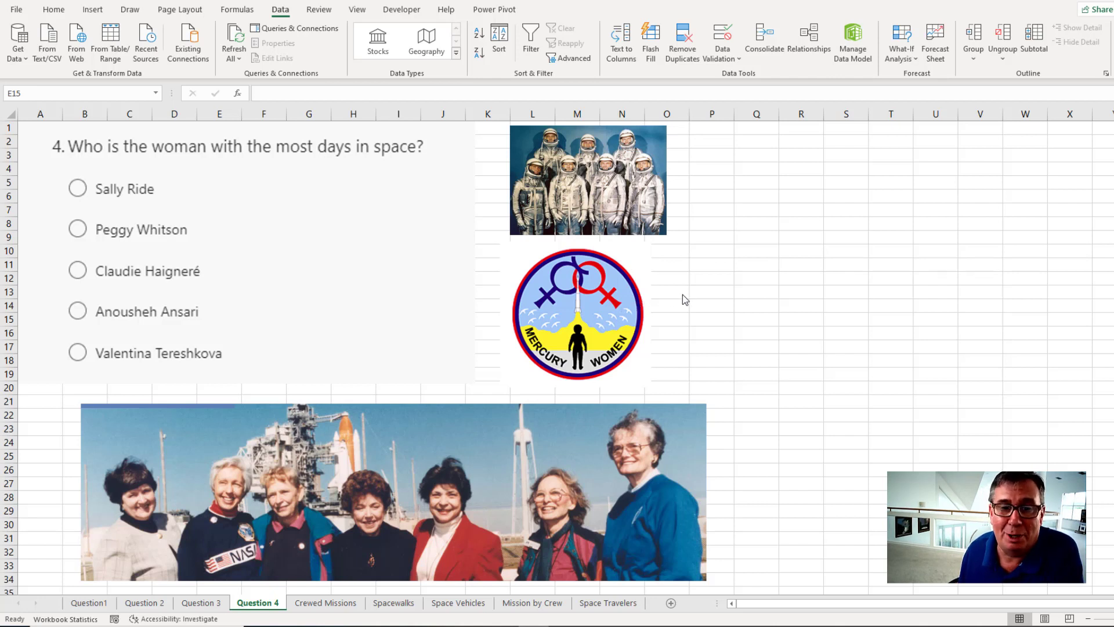
Scroll through the Question 4 sheet, then switch to the Space Travelers sheet.
scroll(673, 299, "down", 2)
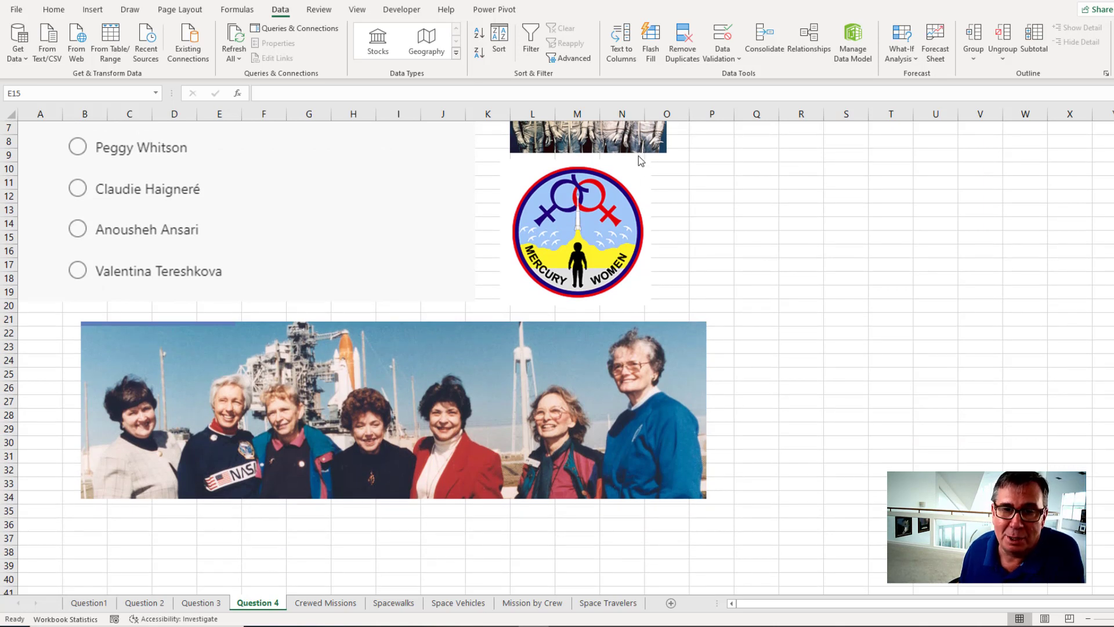
scroll(640, 160, "up", 1)
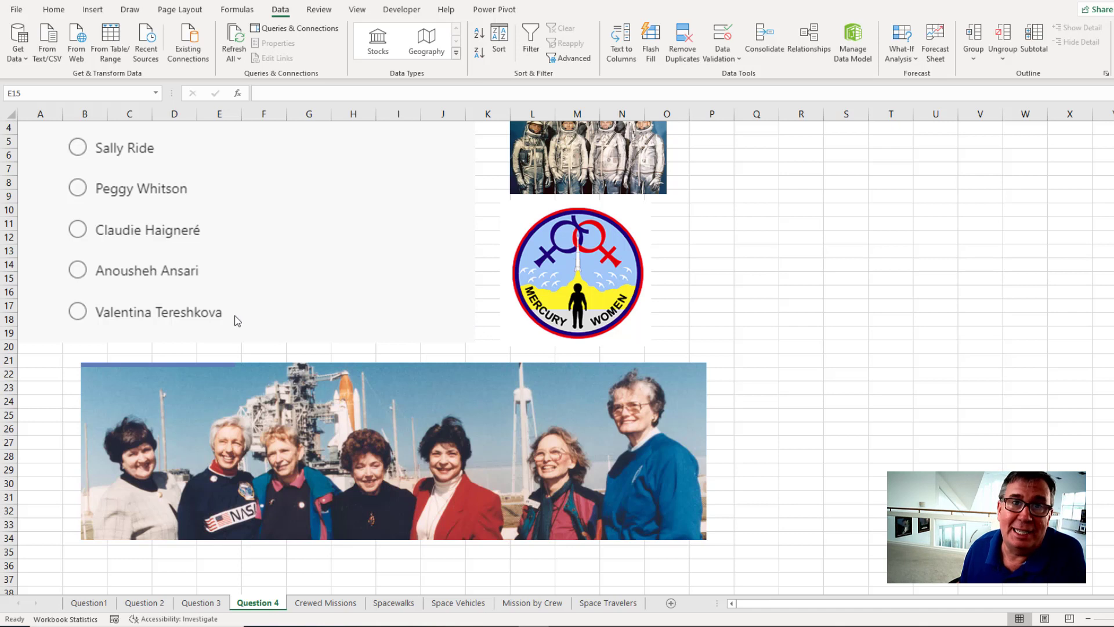
scroll(237, 321, "up", 1)
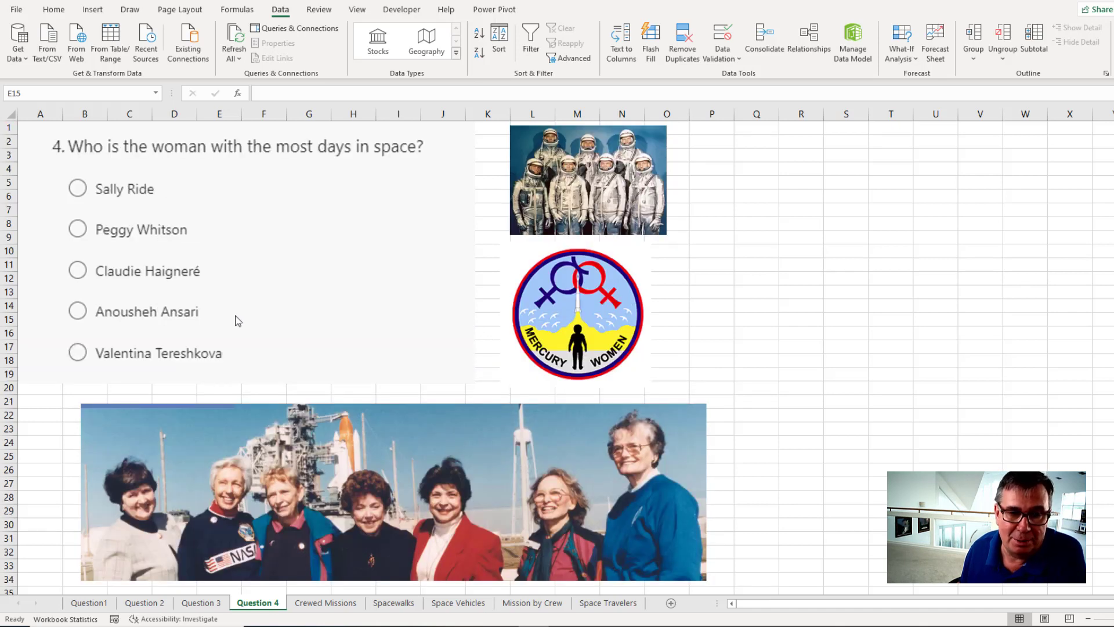
left_click(603, 604)
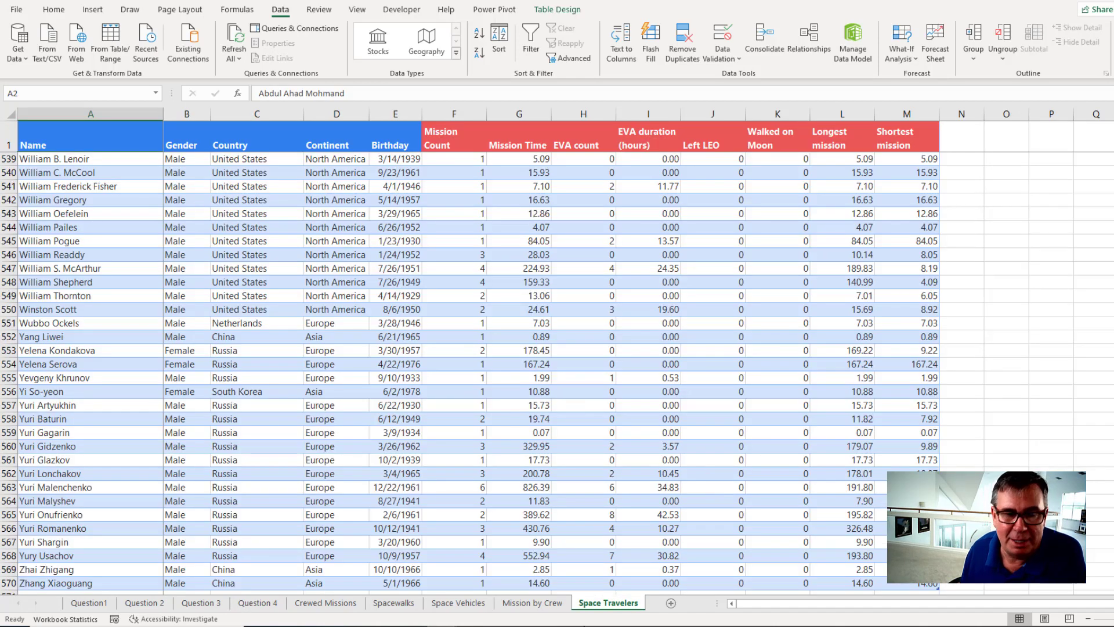
Filter the travelers table's Gender column to show only female travelers.
left_click(192, 178)
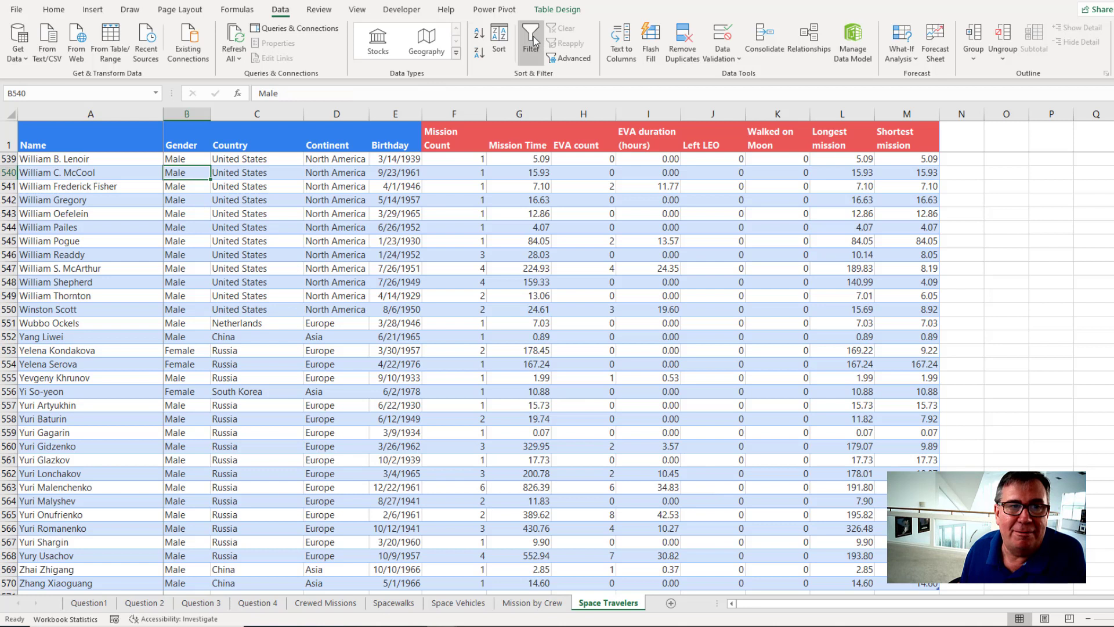
left_click(532, 41)
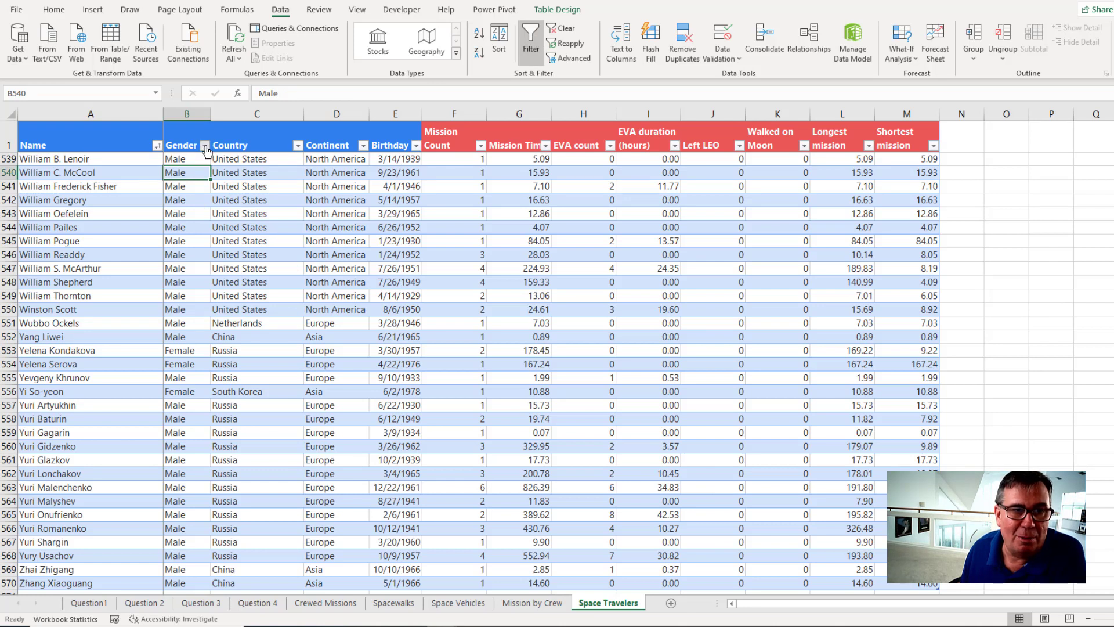
left_click(205, 146)
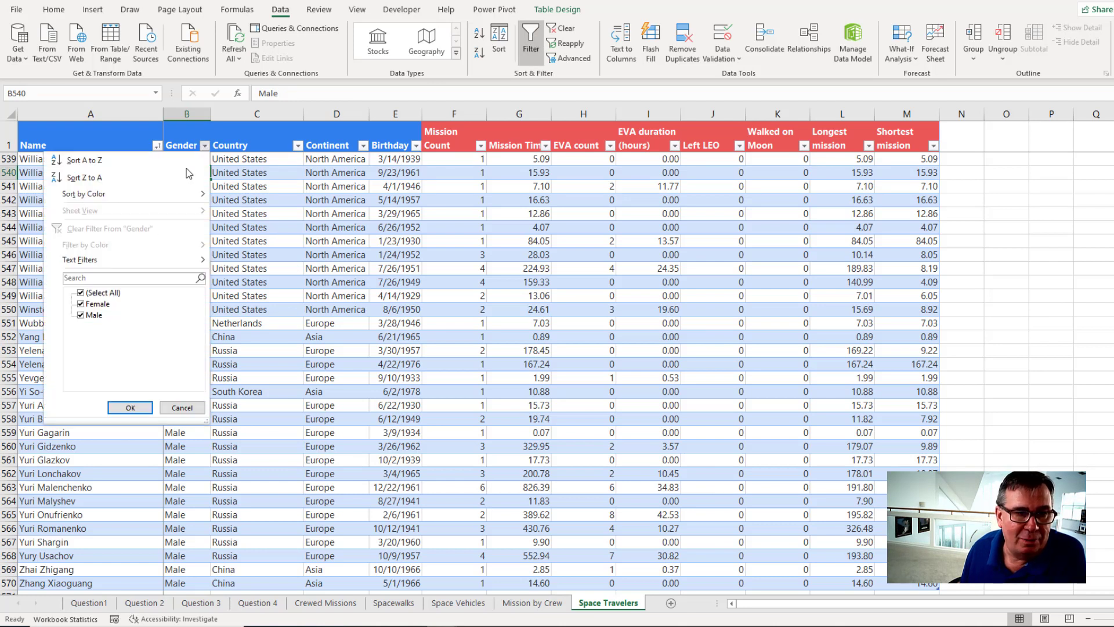
left_click(80, 315)
left_click(130, 407)
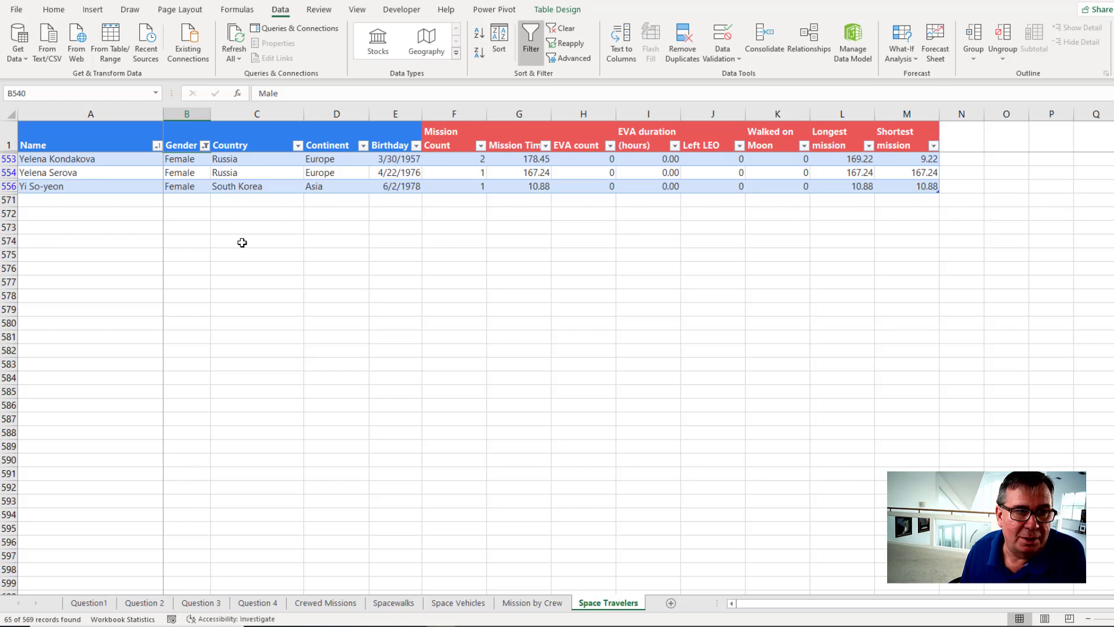
scroll(242, 242, "up", 14)
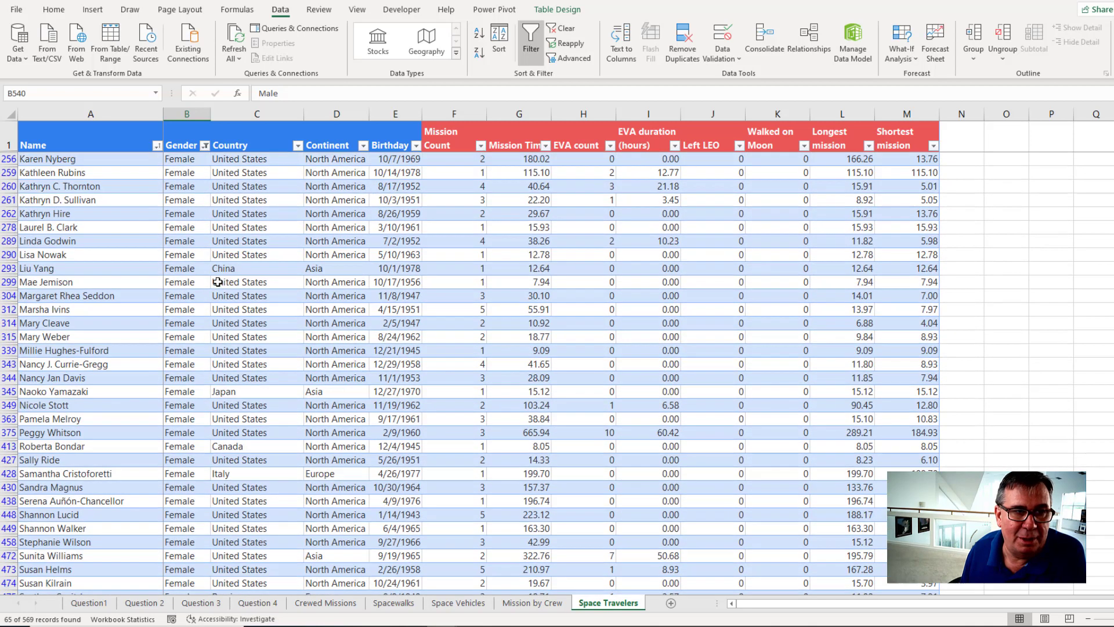
scroll(217, 282, "up", 7)
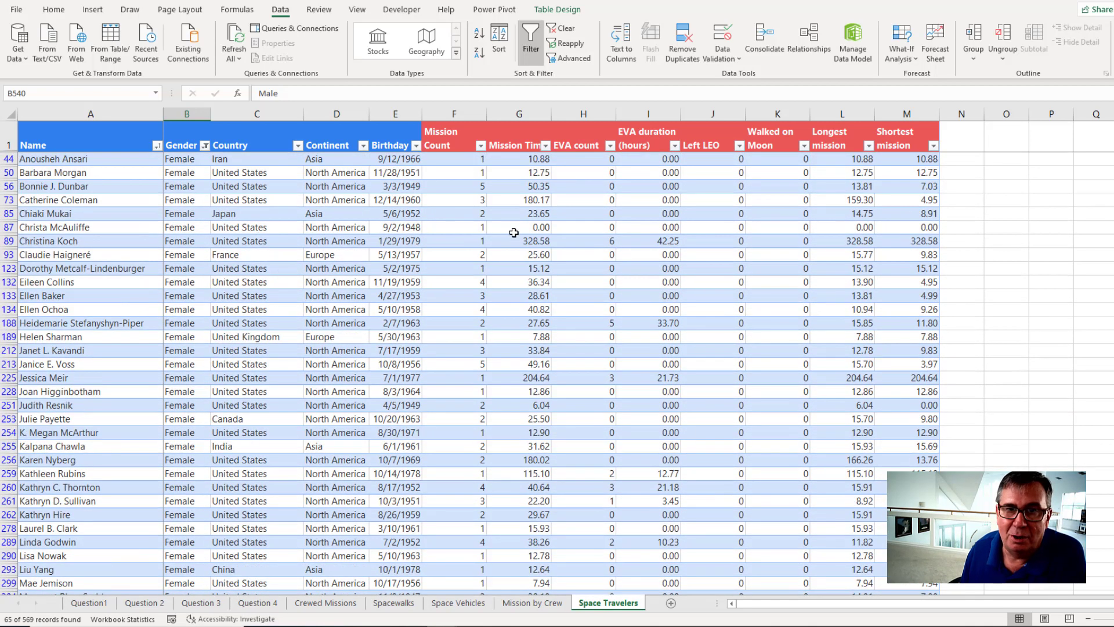
Sort Mission Time largest first and jump to the top-ranked traveler.
left_click(530, 160)
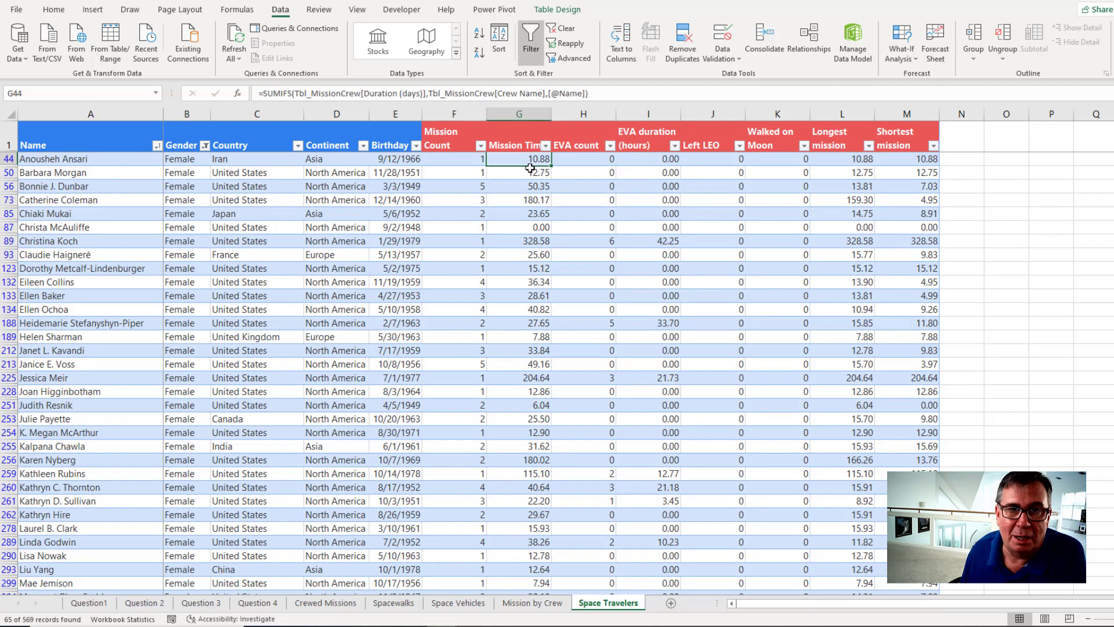
left_click(480, 54)
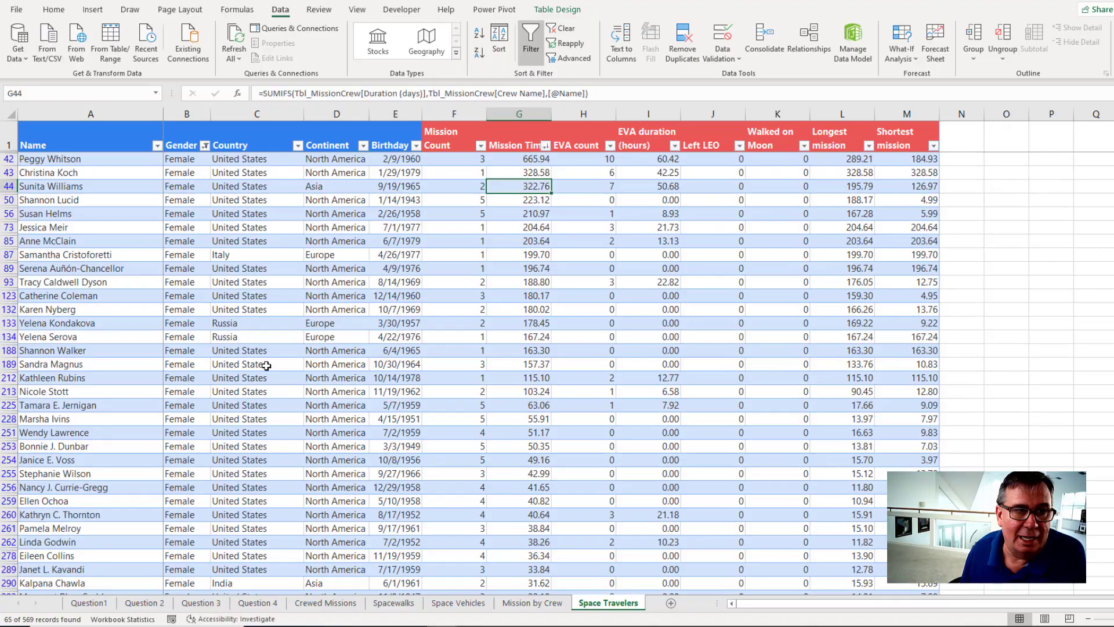
key("ctrl+Home")
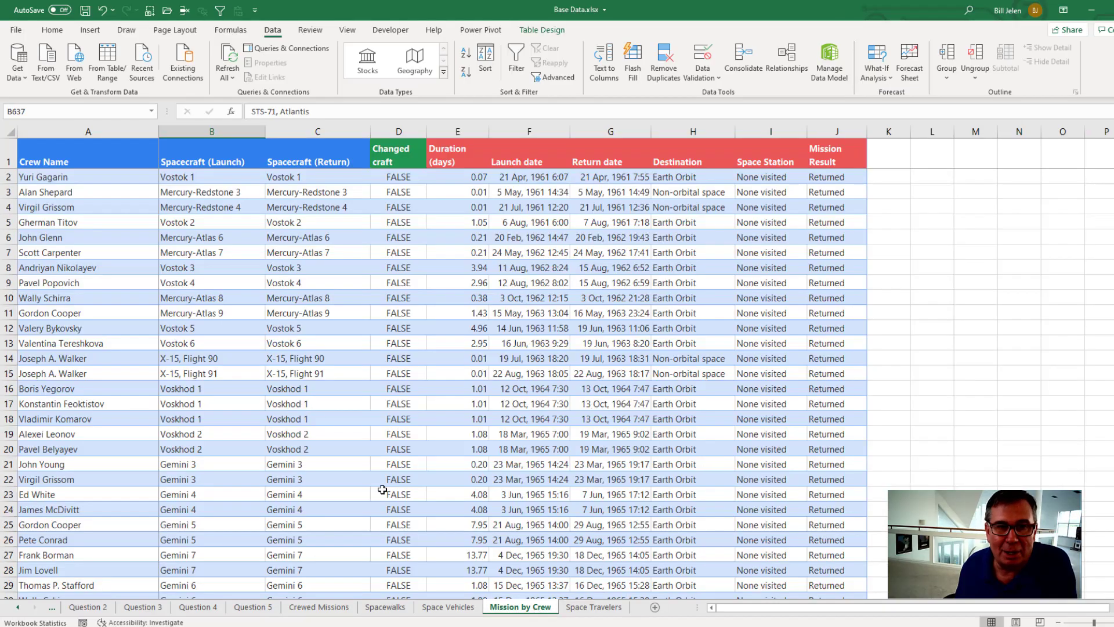
Turn on filtering and keep only rows where Changed craft is TRUE.
left_click(407, 163)
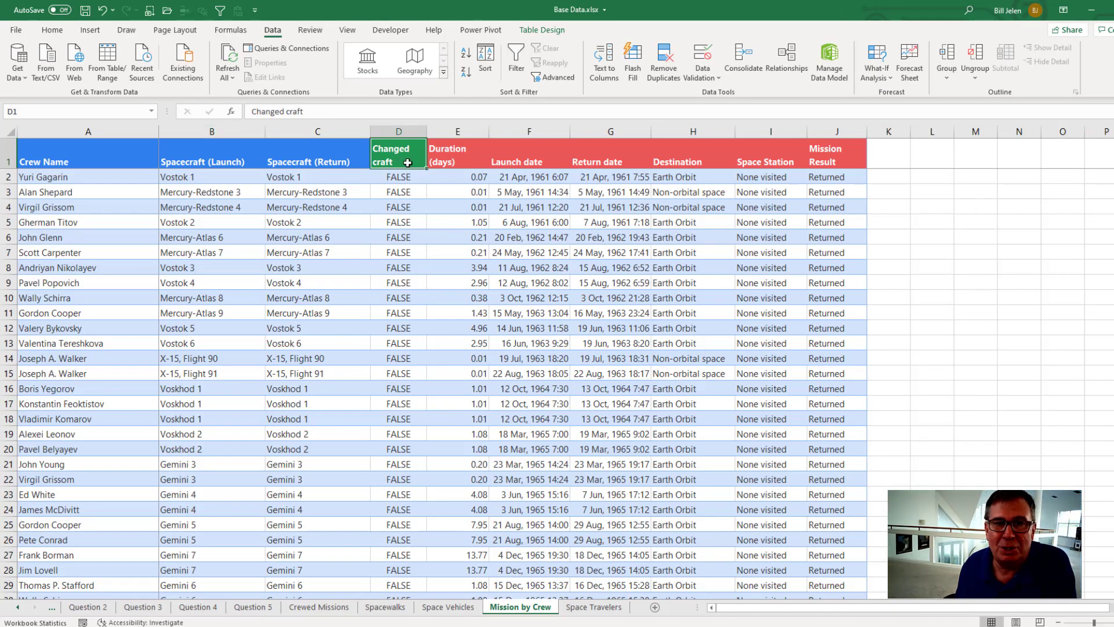
left_click(516, 61)
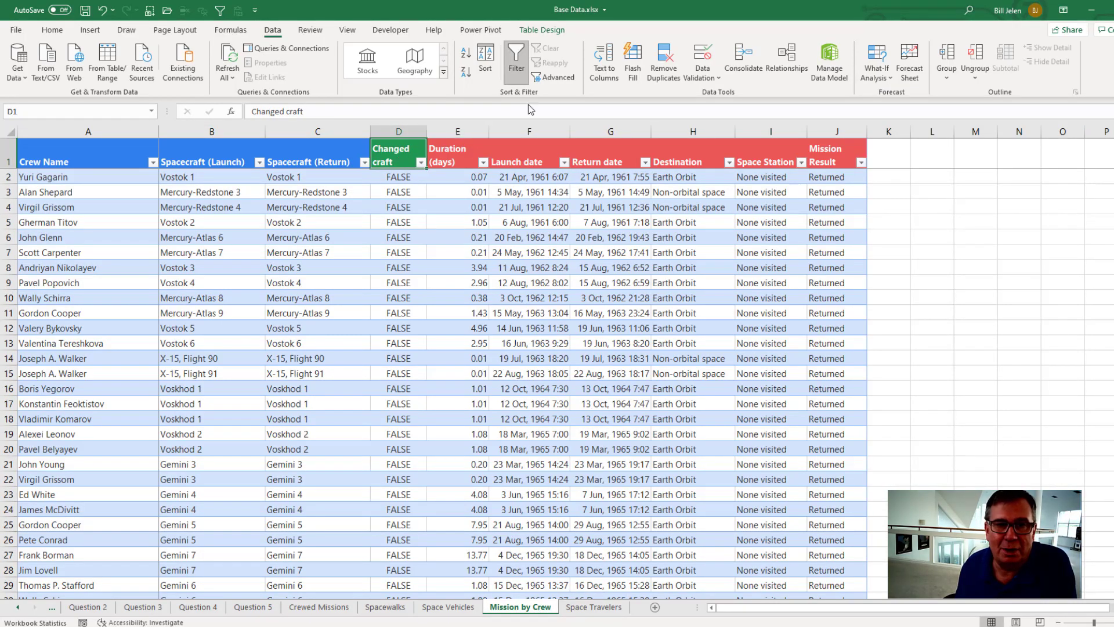
left_click(420, 163)
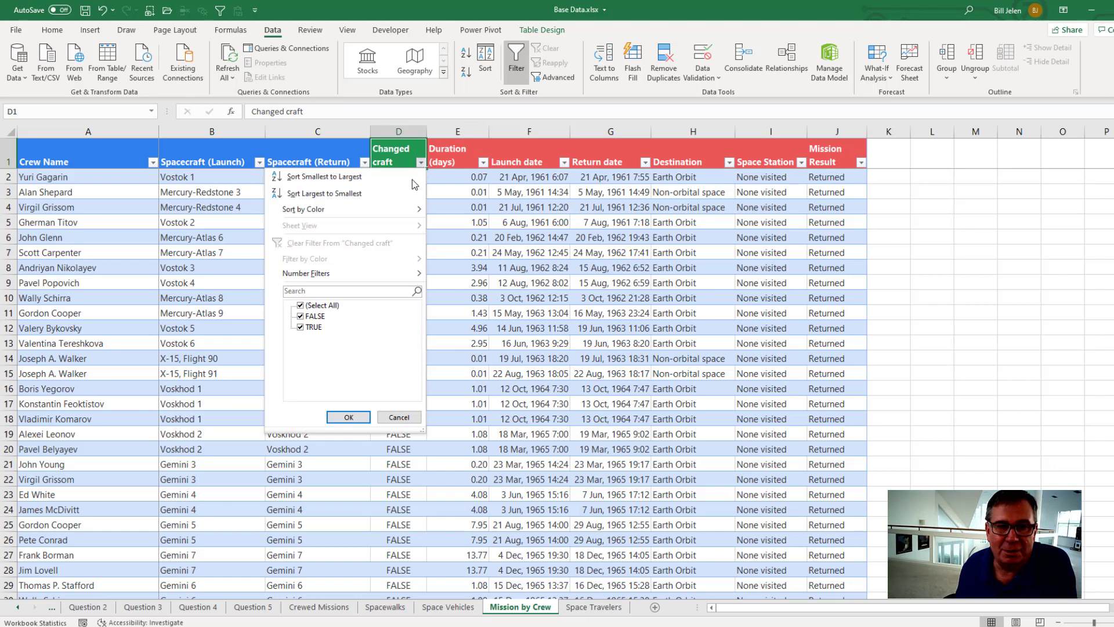
left_click(301, 317)
left_click(349, 417)
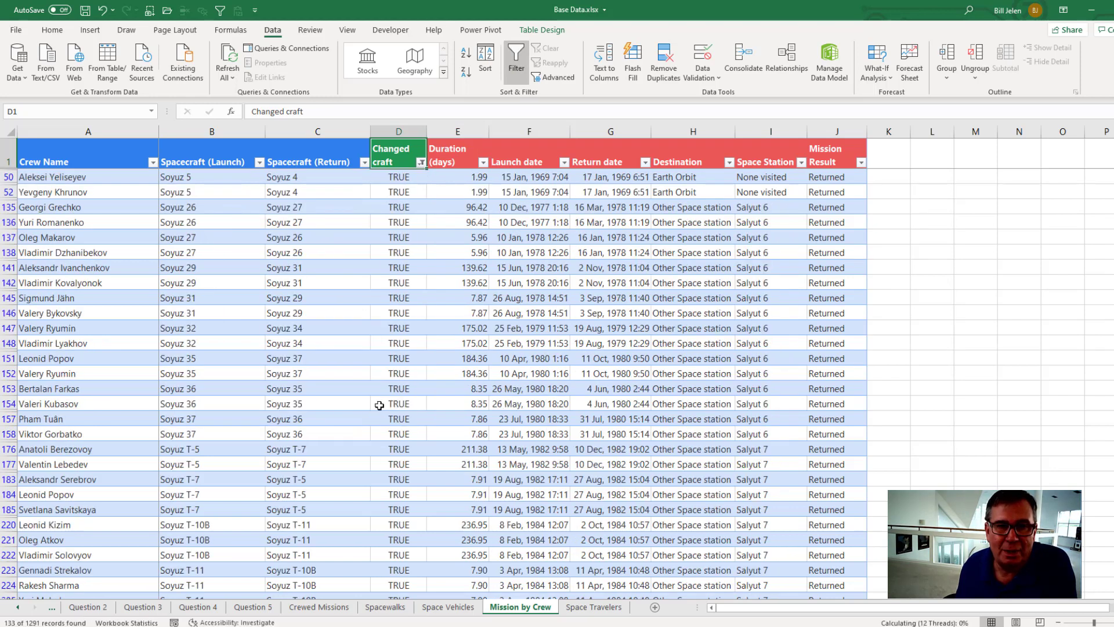
Select the visible Spacecraft (Return) values down to the last row.
left_click(311, 182)
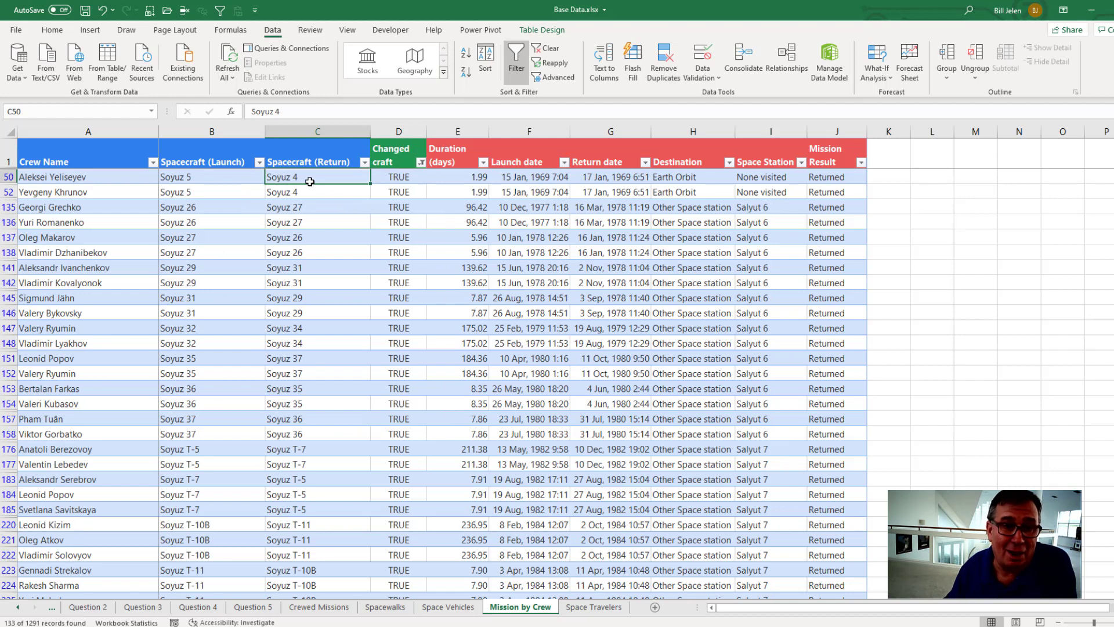
key("ctrl+shift+Down")
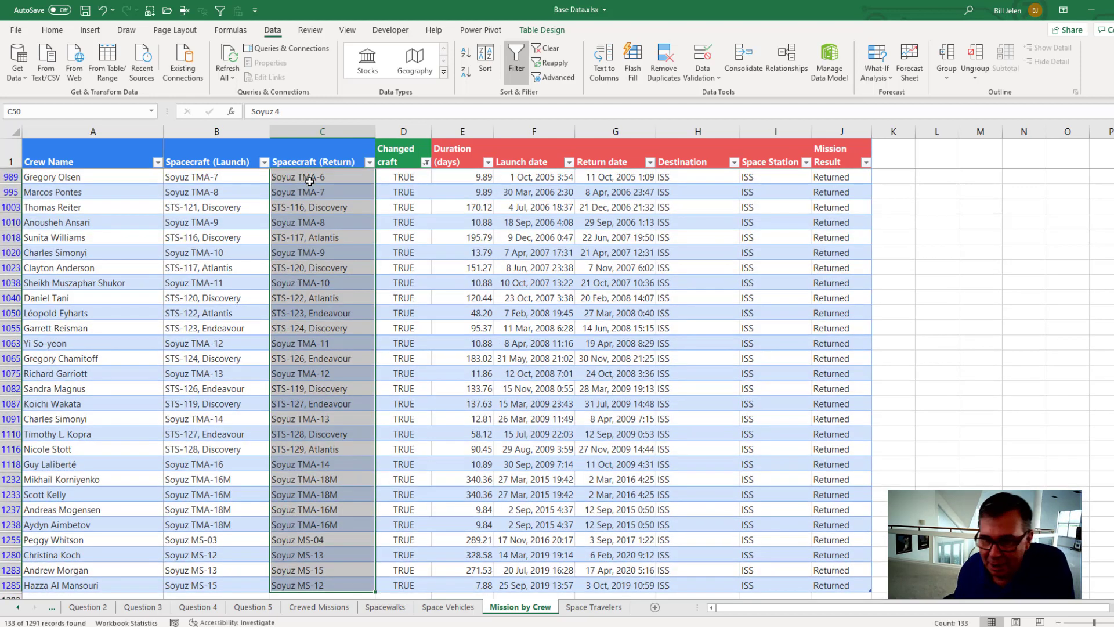
scroll(286, 318, "up", 12)
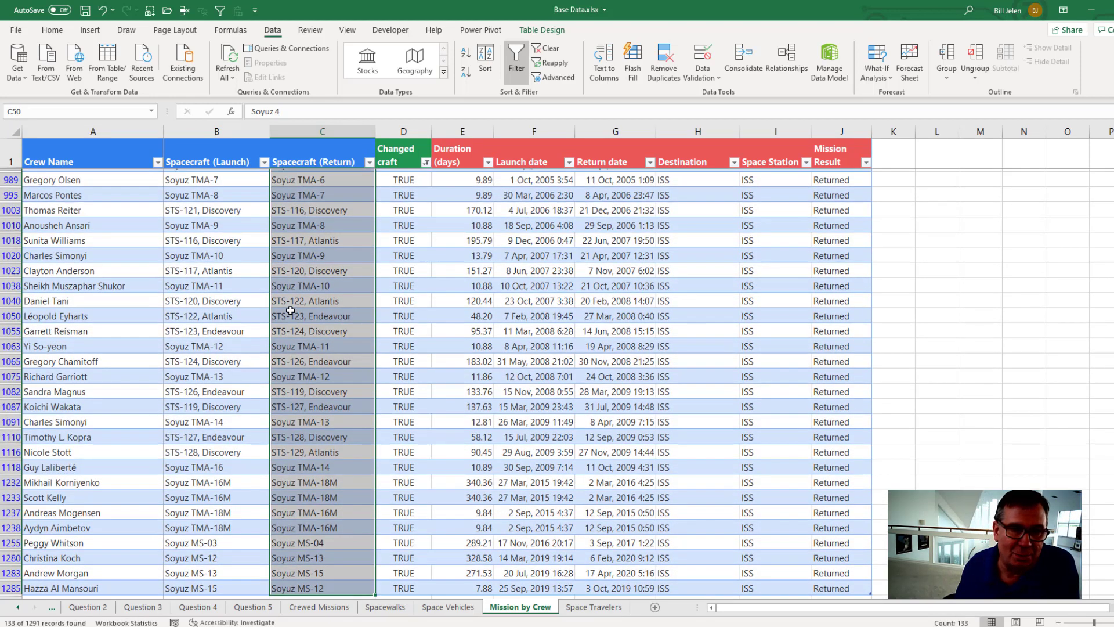
scroll(244, 288, "up", 3)
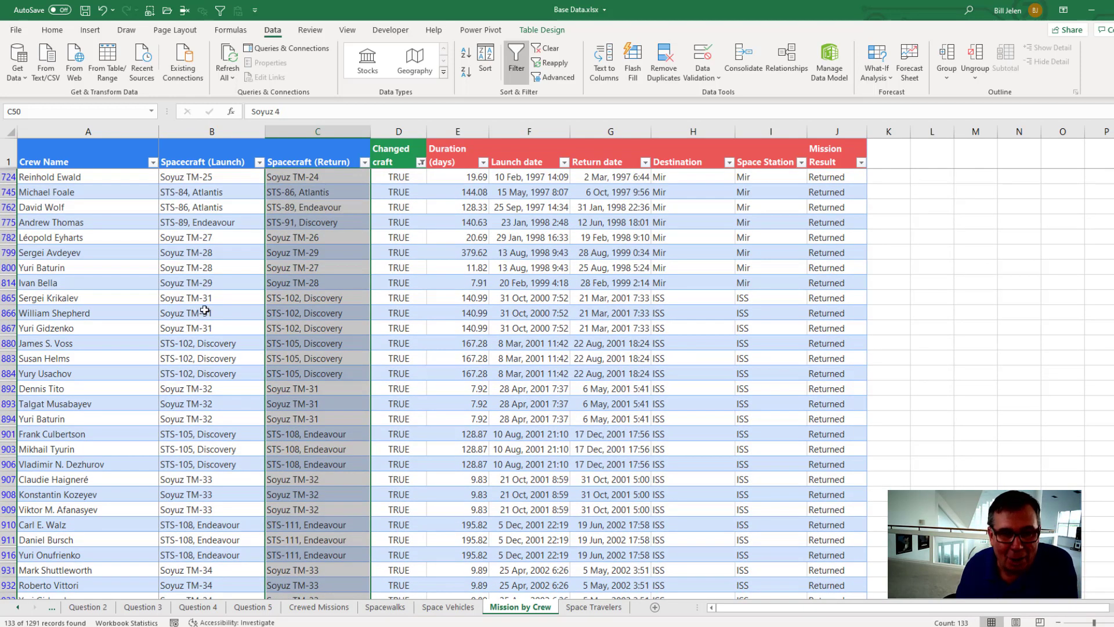
left_click(191, 343)
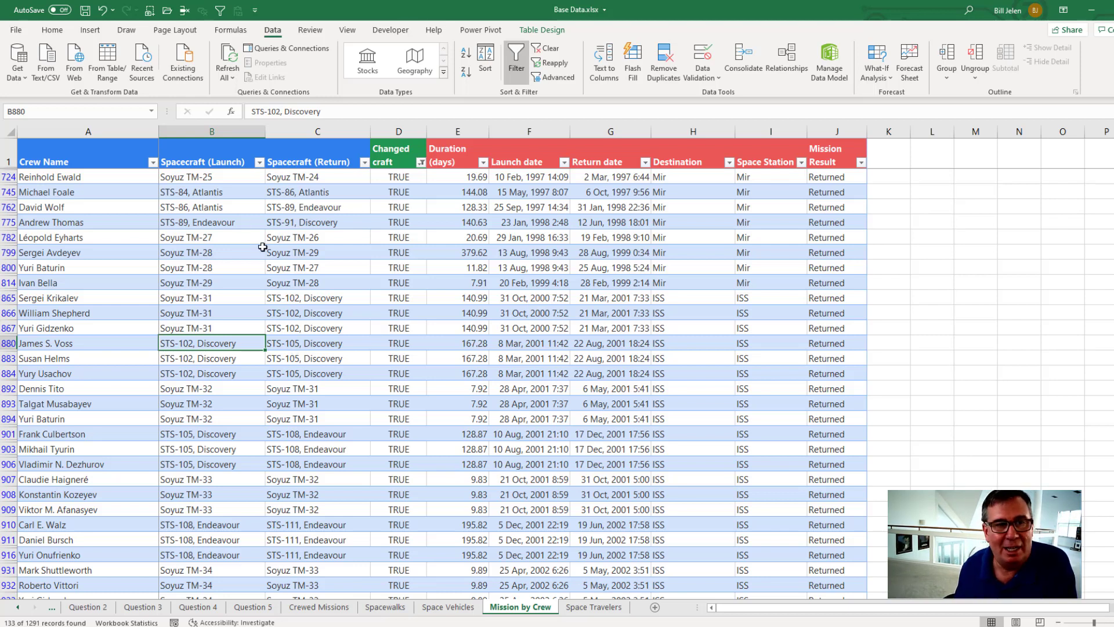
Filter Spacecraft (Launch) to STS shuttle launches only.
left_click(259, 162)
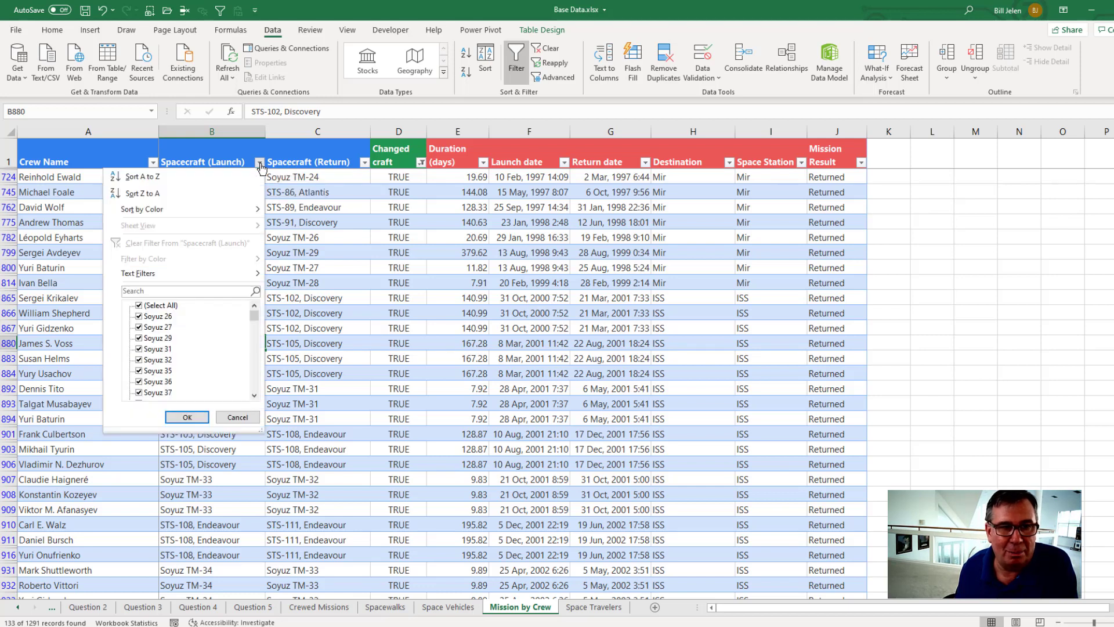
left_click(202, 294)
type("STS")
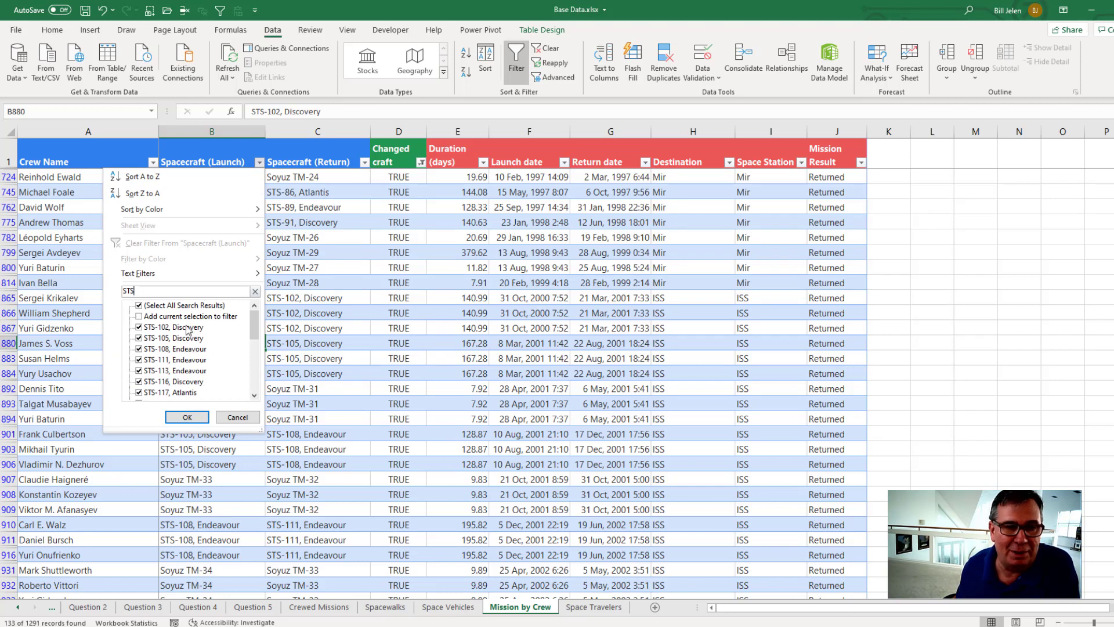
left_click(187, 417)
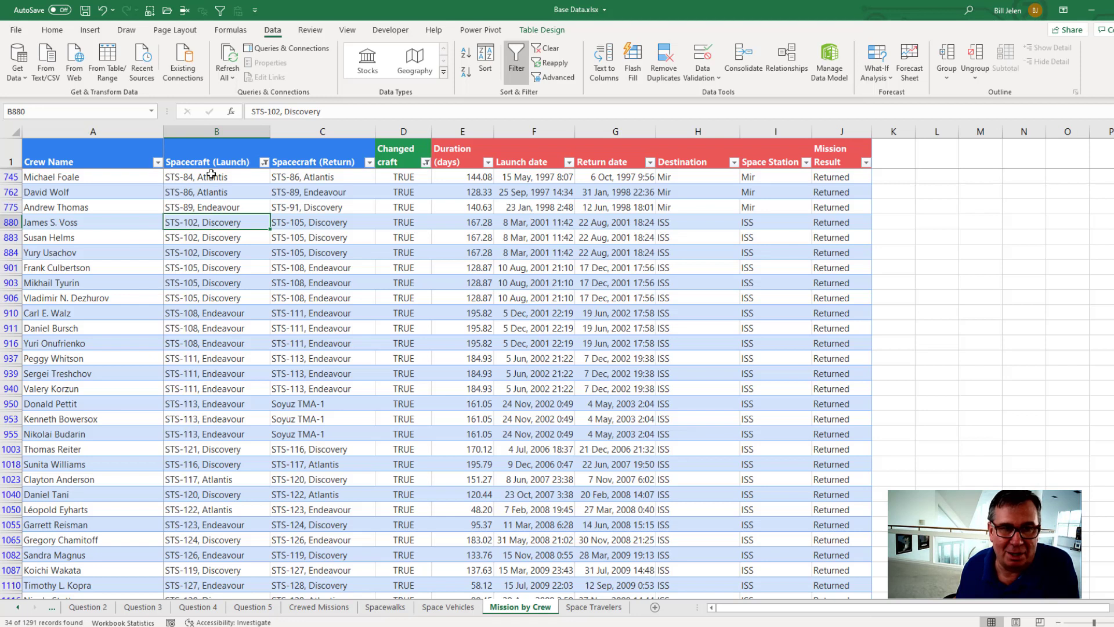
Filter Spacecraft (Return) to Soyuz and select the five remaining crew names.
left_click(370, 163)
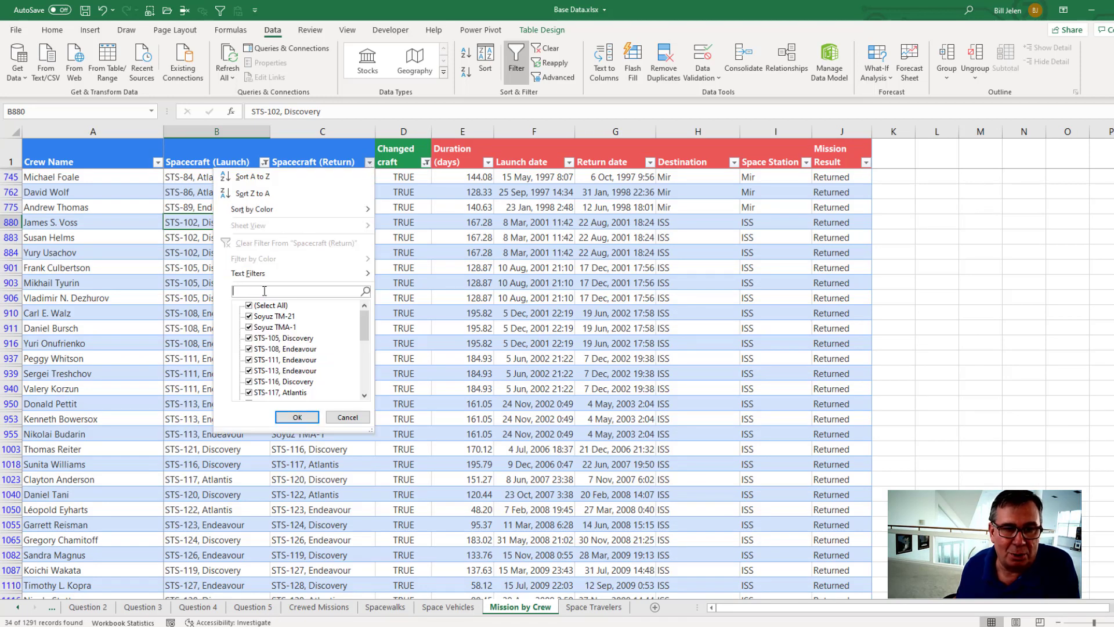
type("Soyuz")
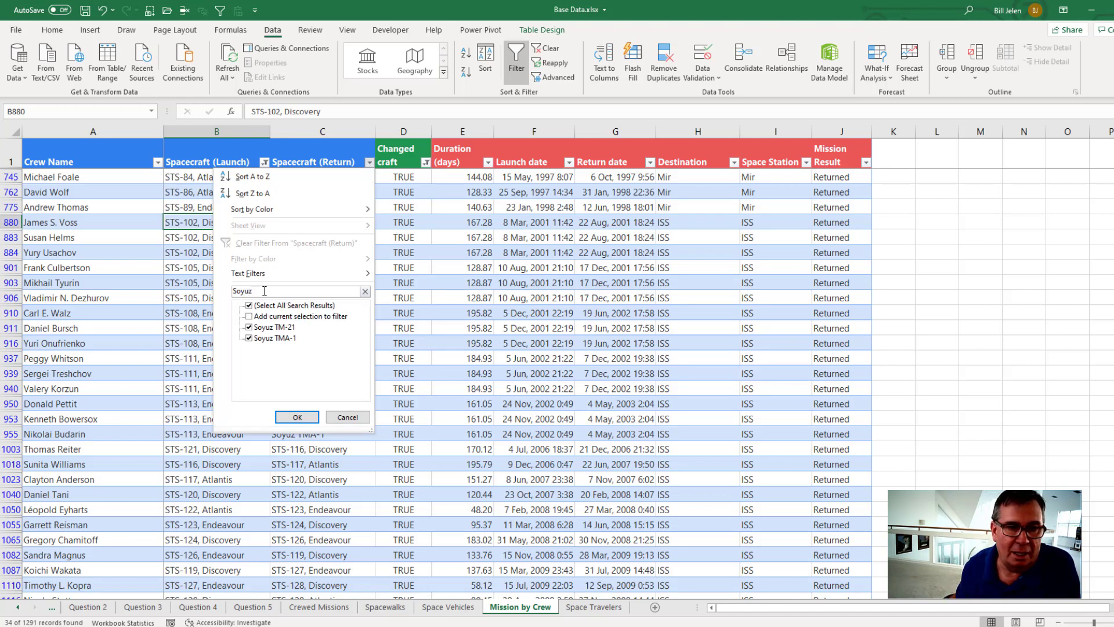
left_click(297, 417)
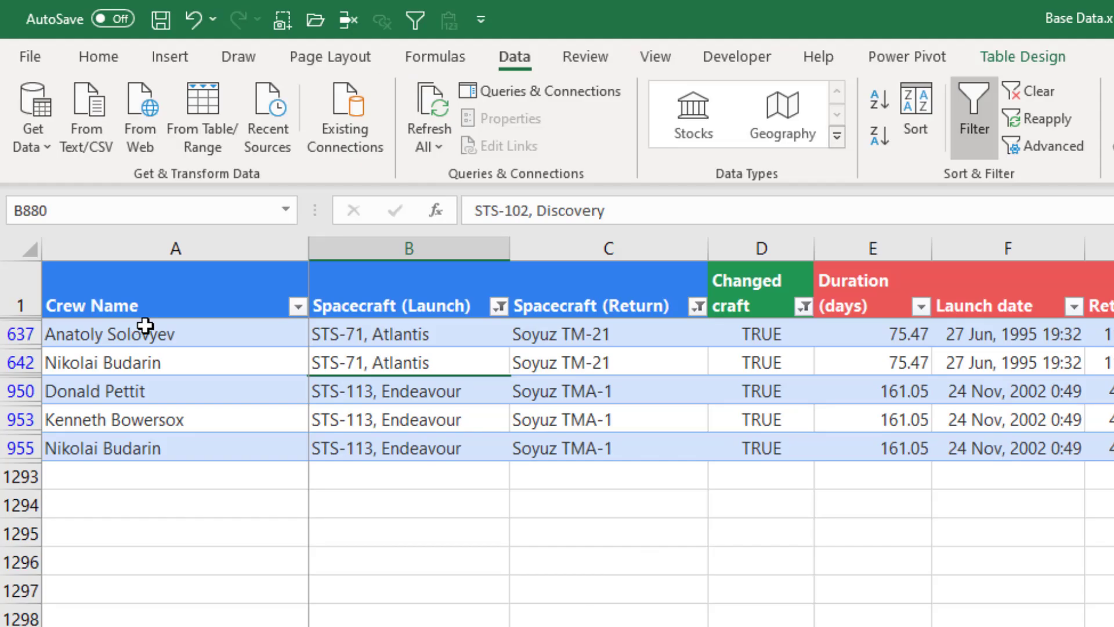
left_click_drag(146, 336, 145, 447)
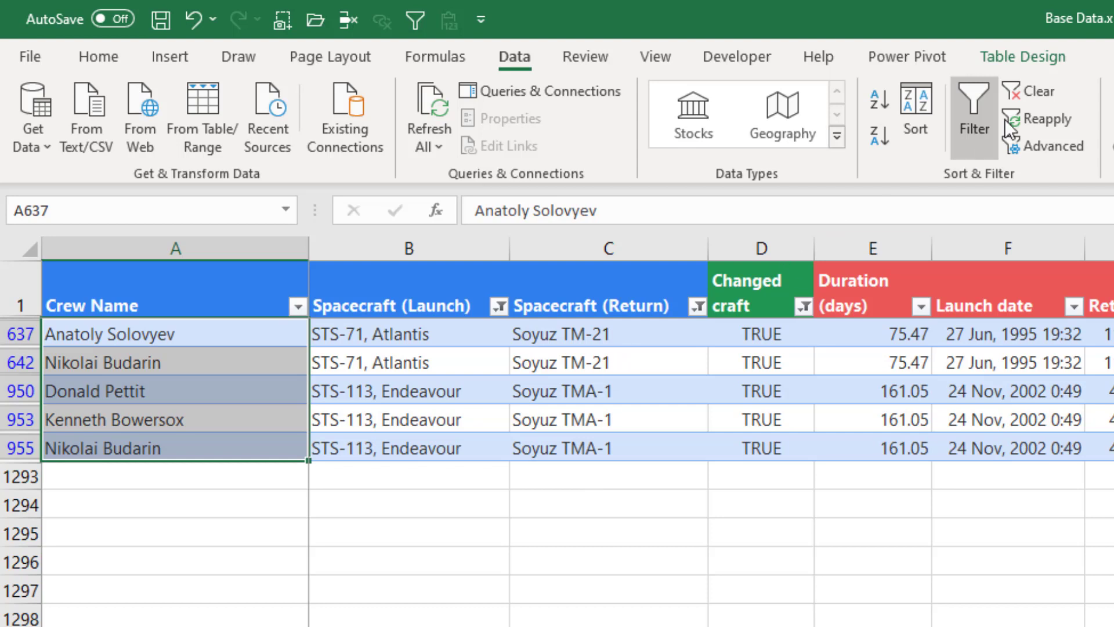
Clear all filters, then filter Spacecraft (Return) to STS.
left_click(1029, 93)
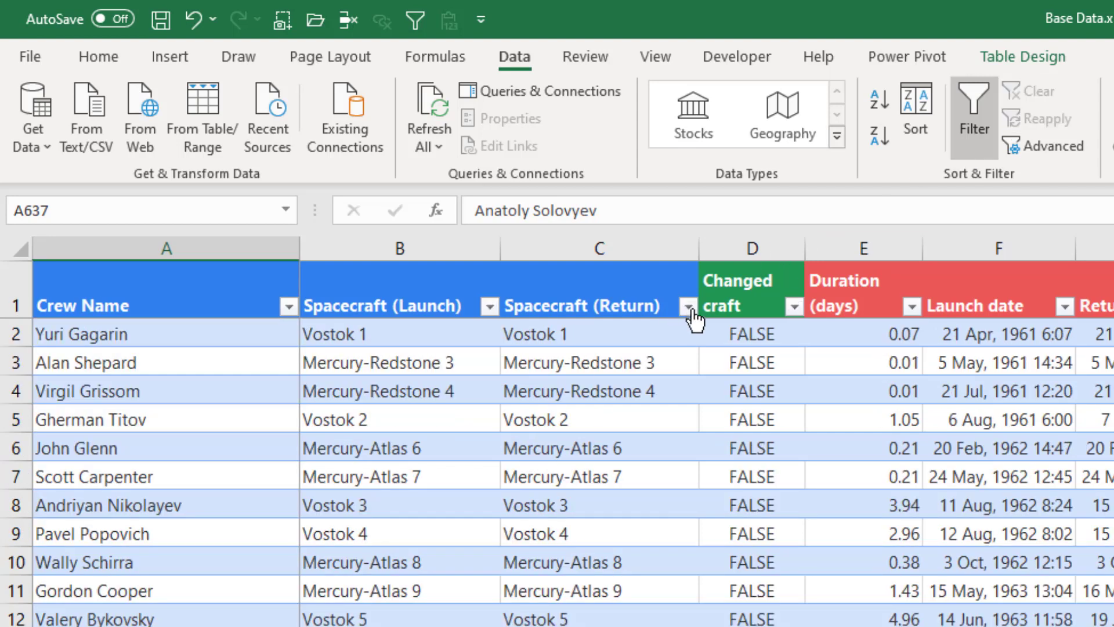
left_click(688, 307)
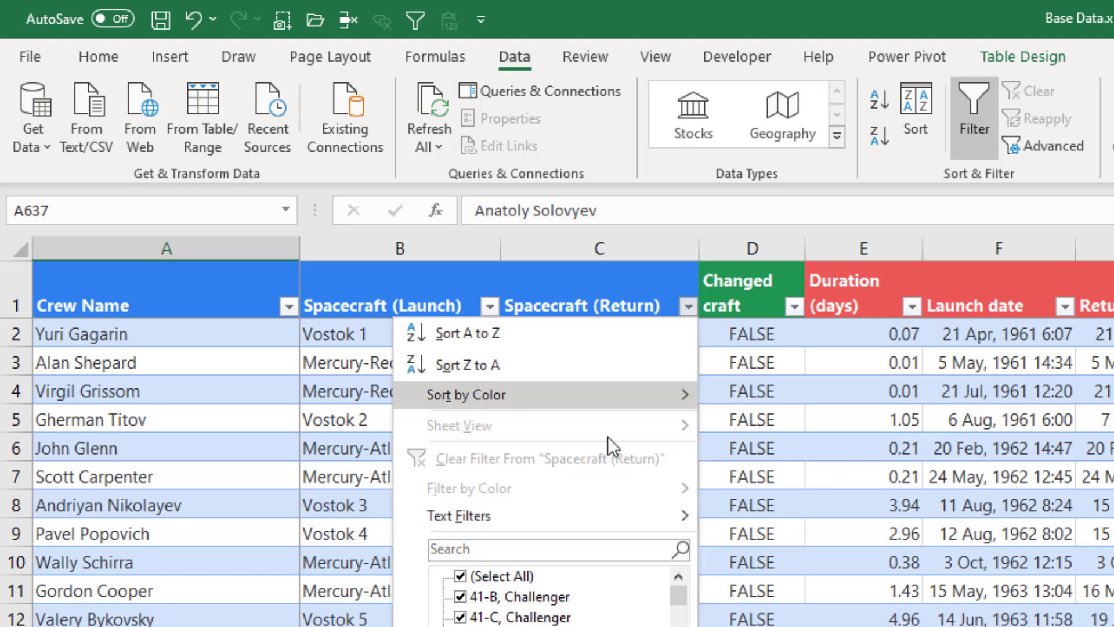
left_click(502, 547)
type("STS")
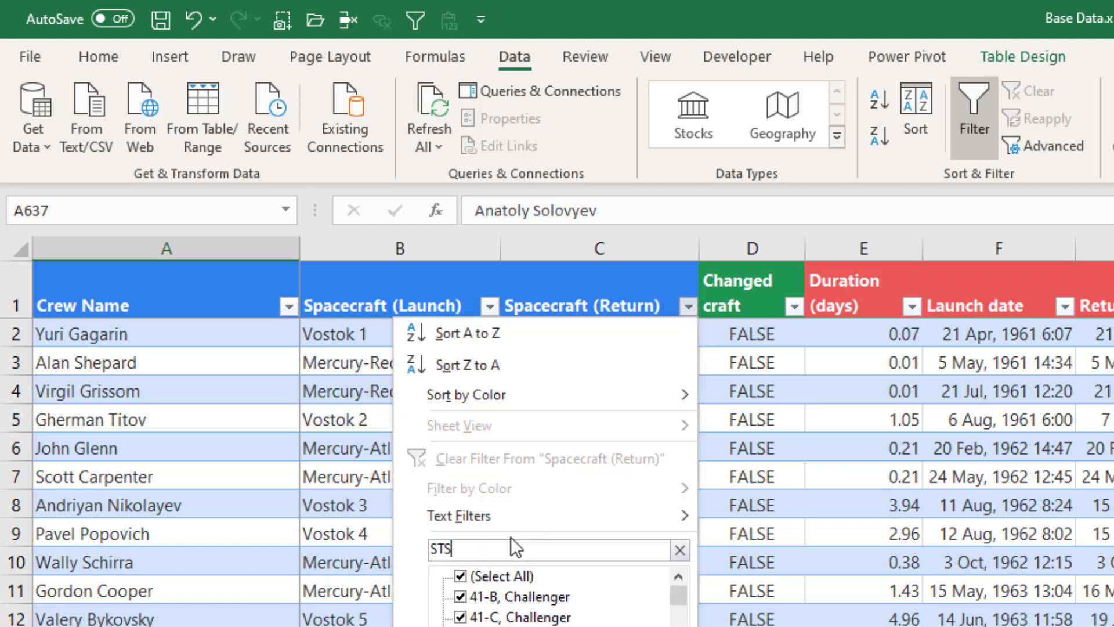
key("Return")
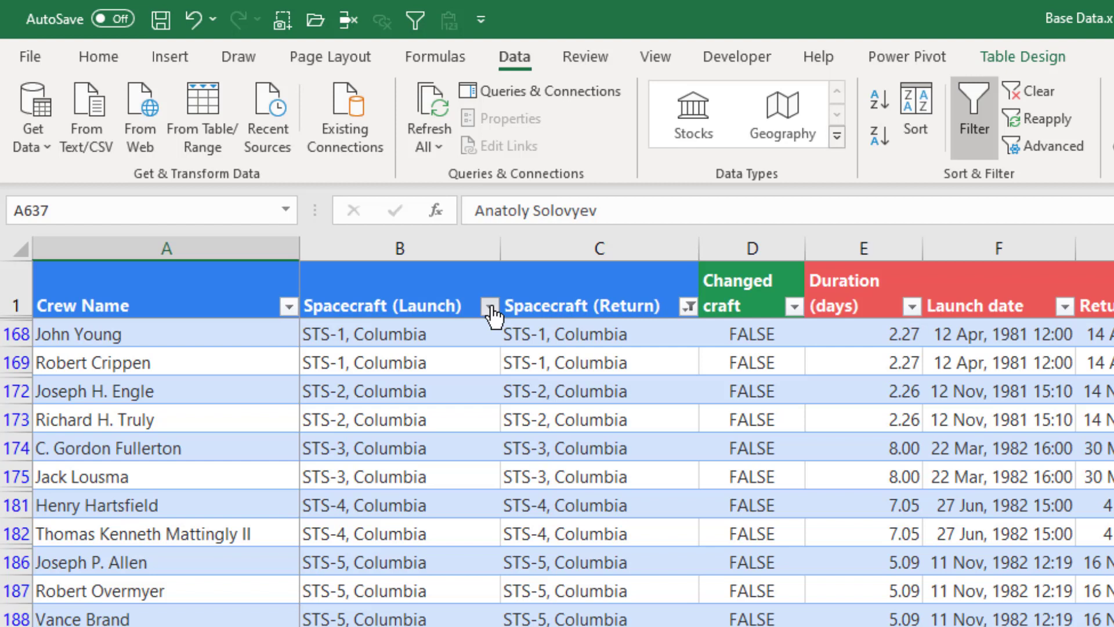
Filter Spacecraft (Launch) to Soyuz and select the six remaining crew names.
left_click(490, 306)
left_click(297, 547)
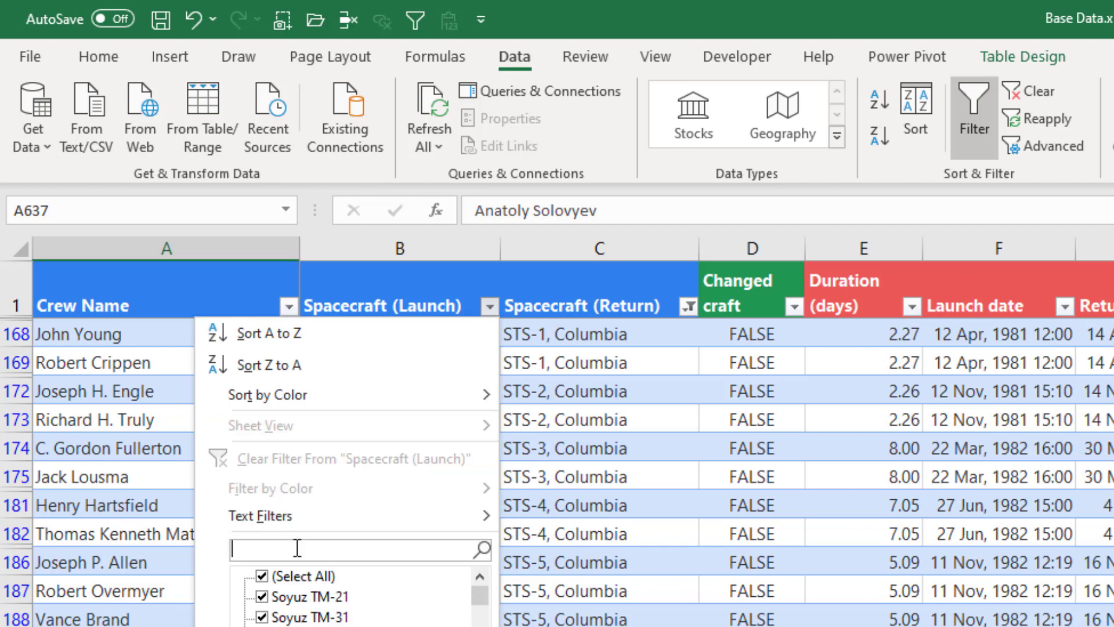
type("Soyuz")
key("Return")
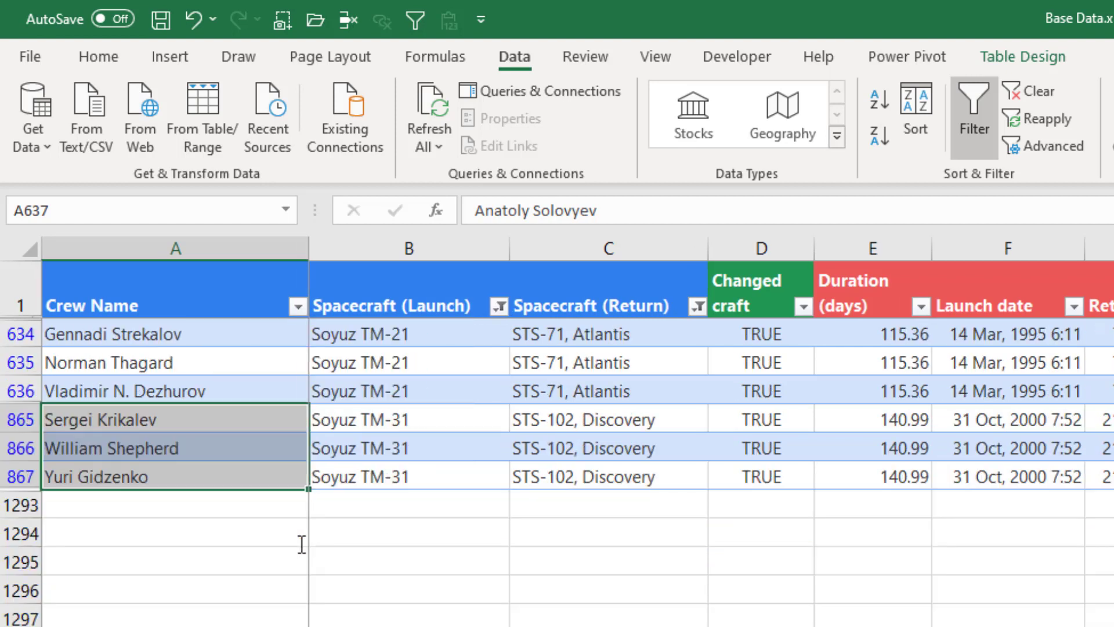
left_click_drag(211, 341, 212, 480)
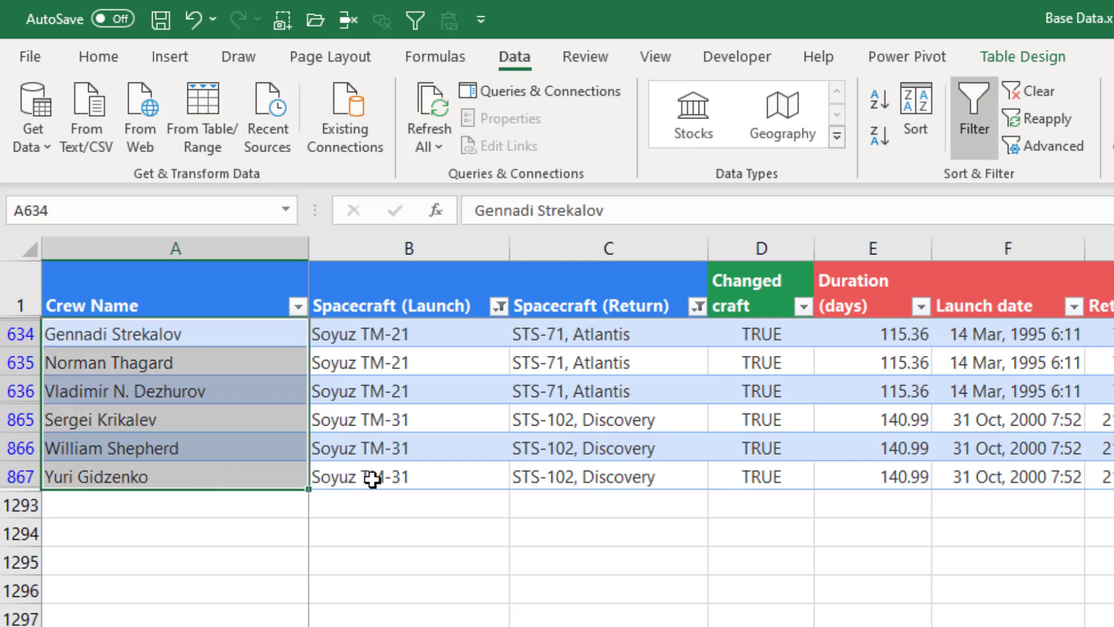